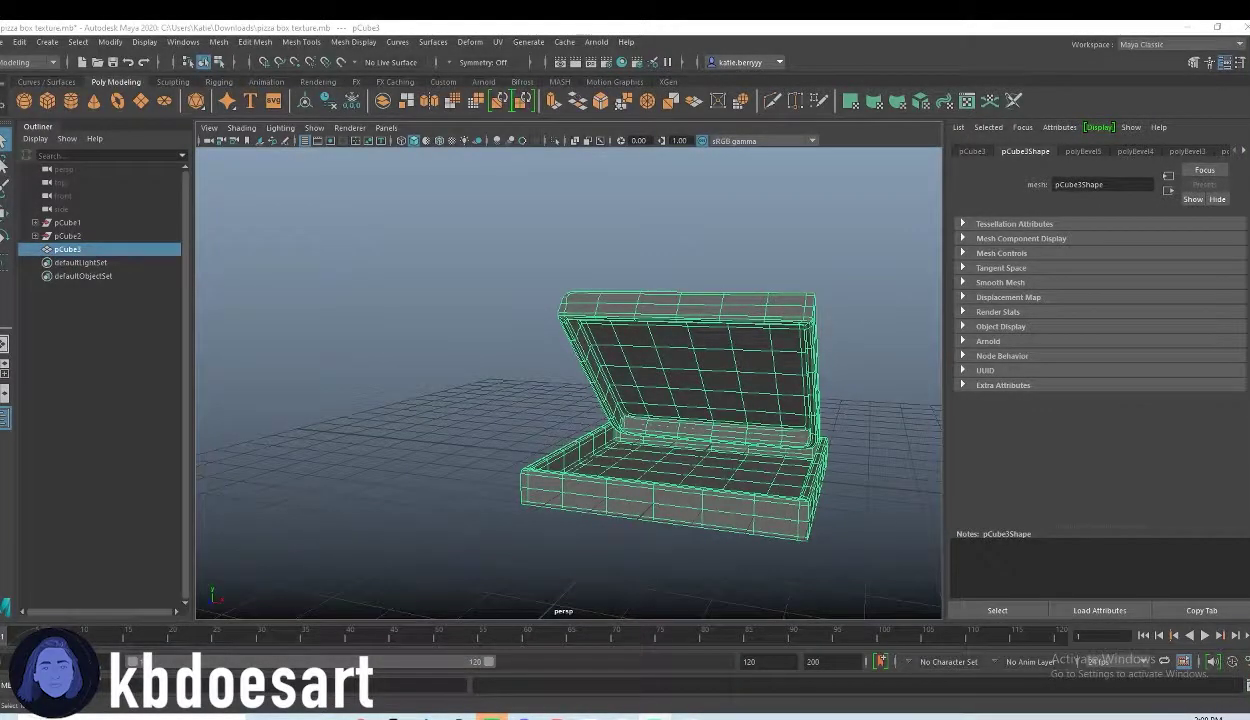
# - Assign a new aiStandardSurface material to the whole pizza box and raise its specular roughness
pyautogui.click(807, 272)
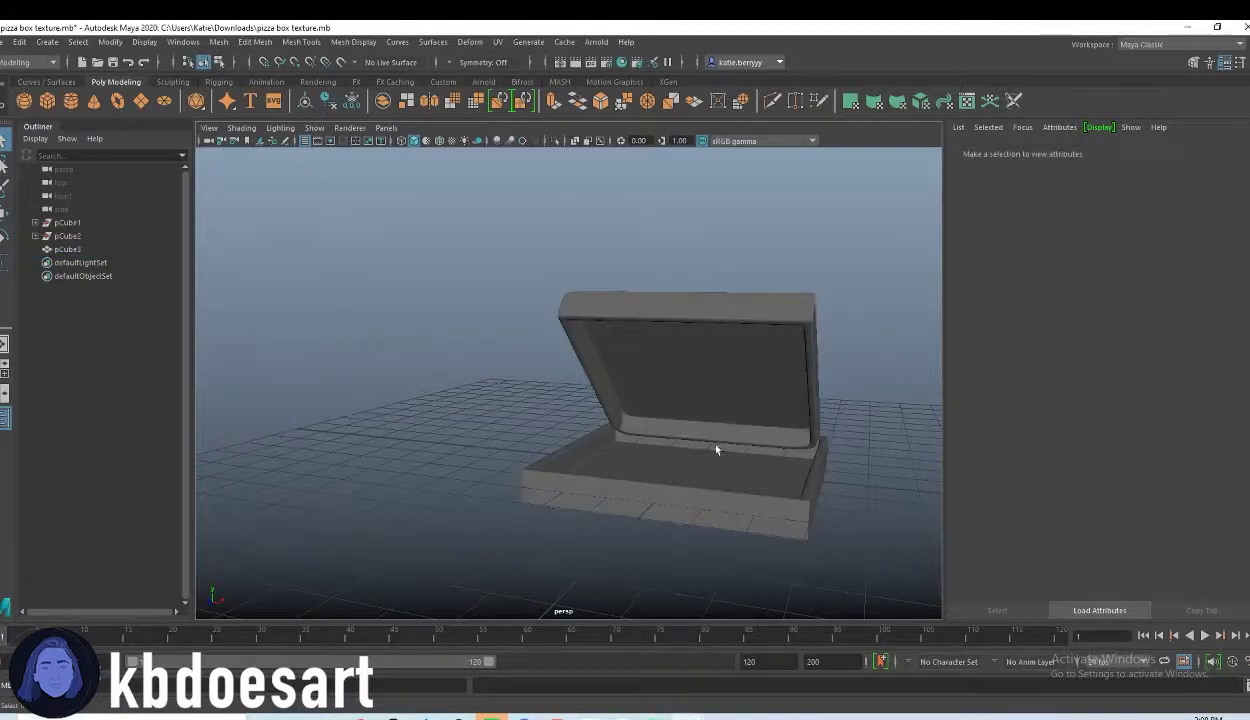
pyautogui.keyDown('alt'); pyautogui.moveTo(717, 446); pyautogui.dragTo(648, 461); pyautogui.keyUp('alt')
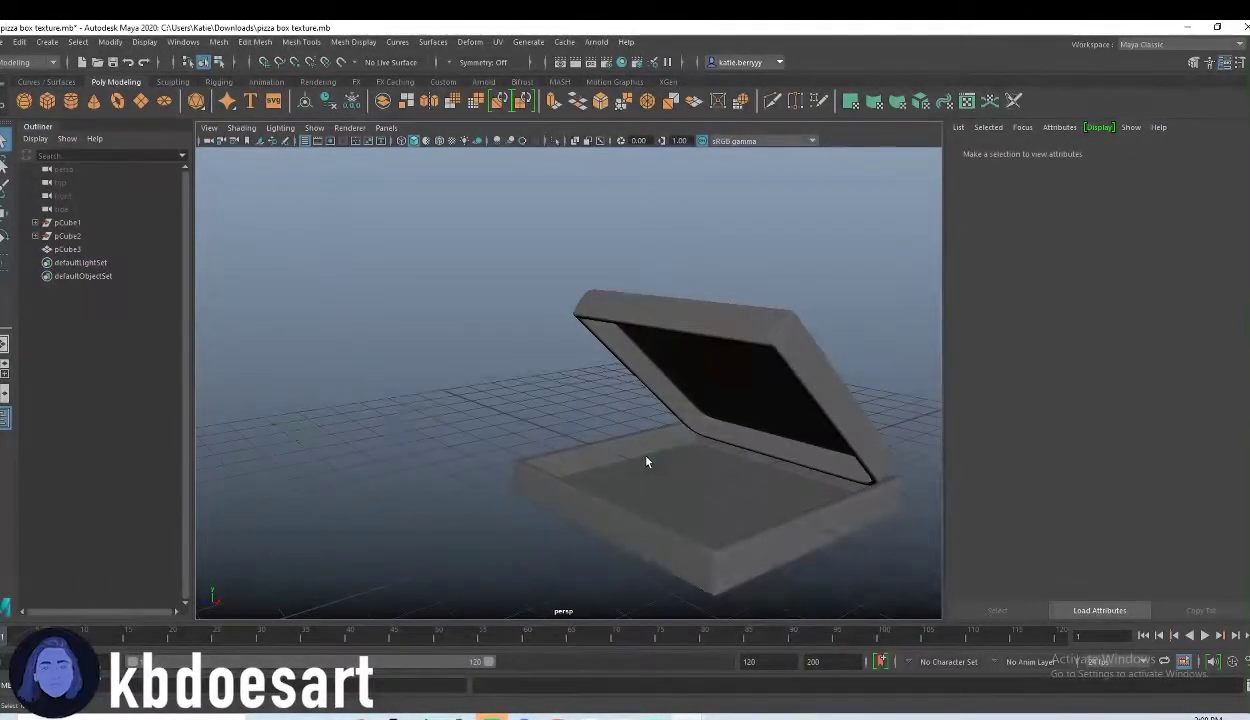
pyautogui.keyDown('alt'); pyautogui.moveTo(720, 498); pyautogui.dragTo(650, 449); pyautogui.keyUp('alt')
pyautogui.click(663, 436)
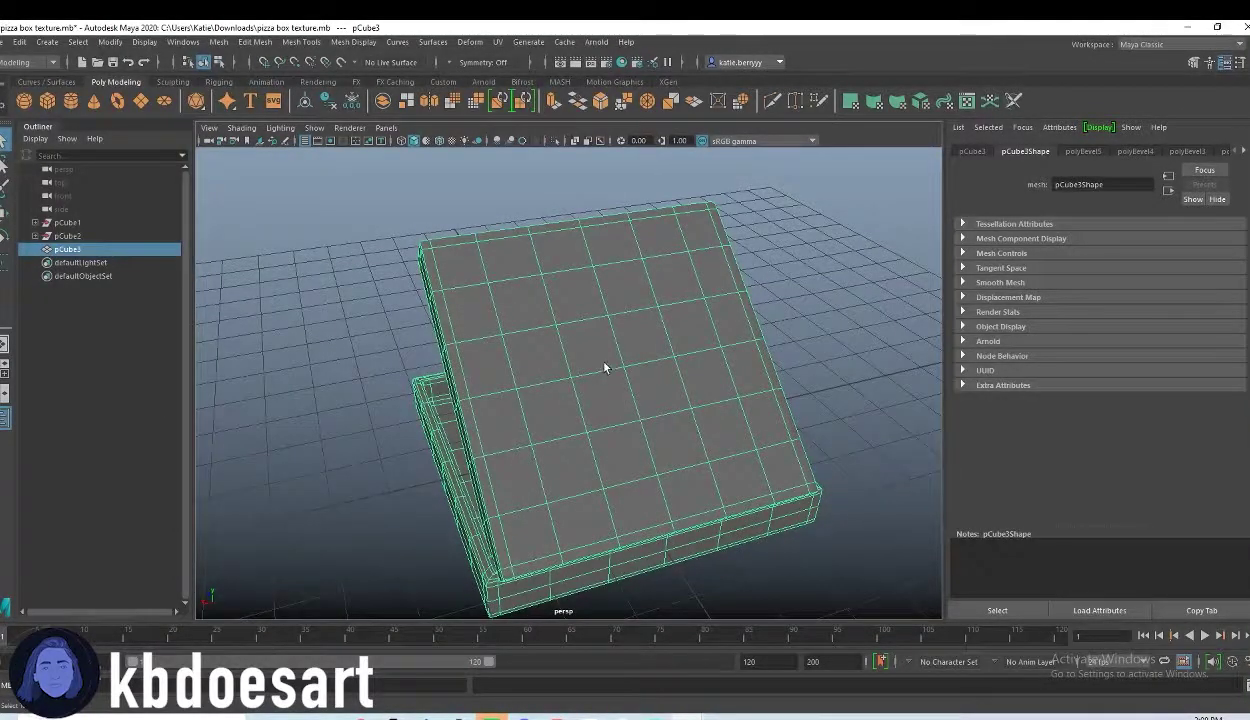
pyautogui.moveTo(622, 383)
pyautogui.keyDown('alt'); pyautogui.mouseDown()
pyautogui.moveTo(639, 402)
pyautogui.moveTo(627, 383)
pyautogui.mouseUp(); pyautogui.keyUp('alt')
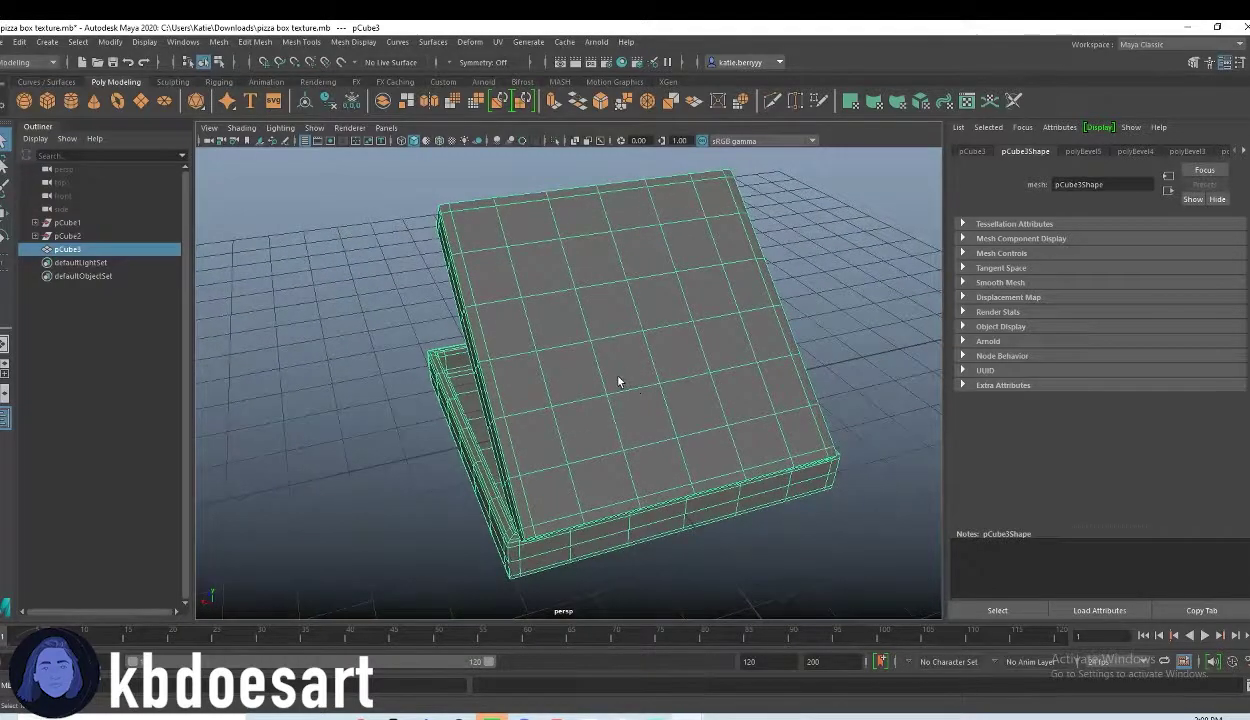
pyautogui.rightClick(587, 291)
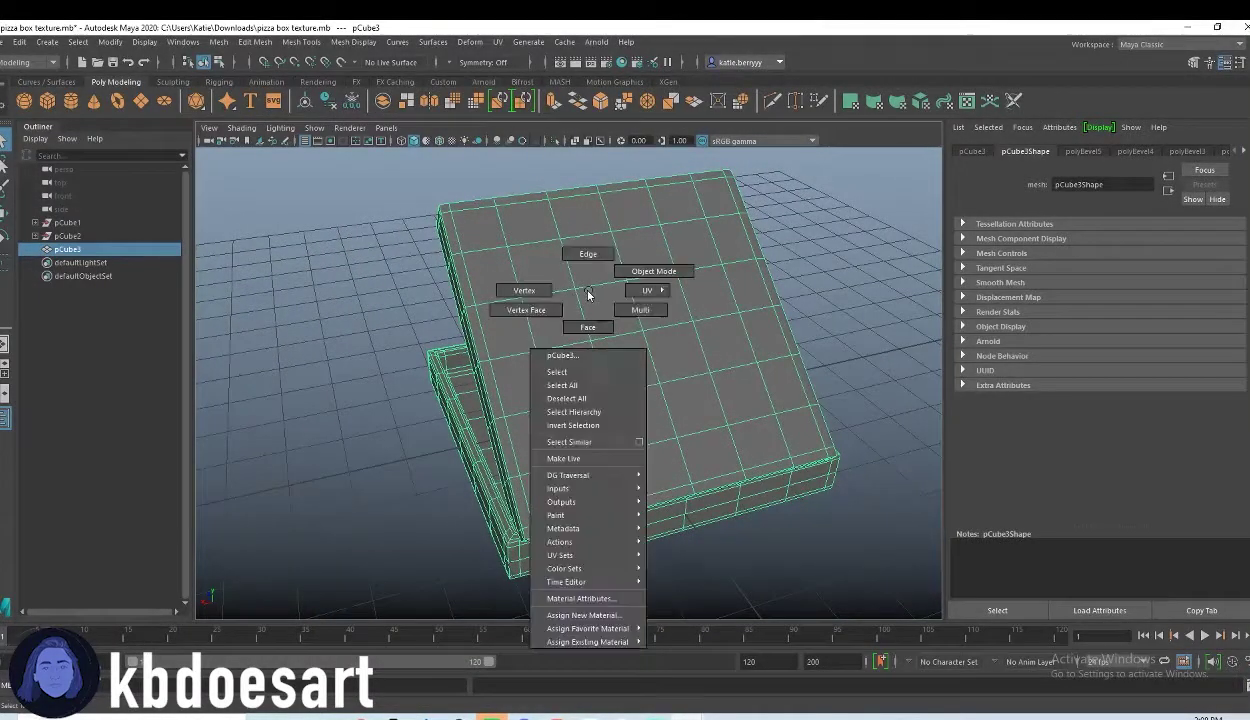
pyautogui.click(600, 615)
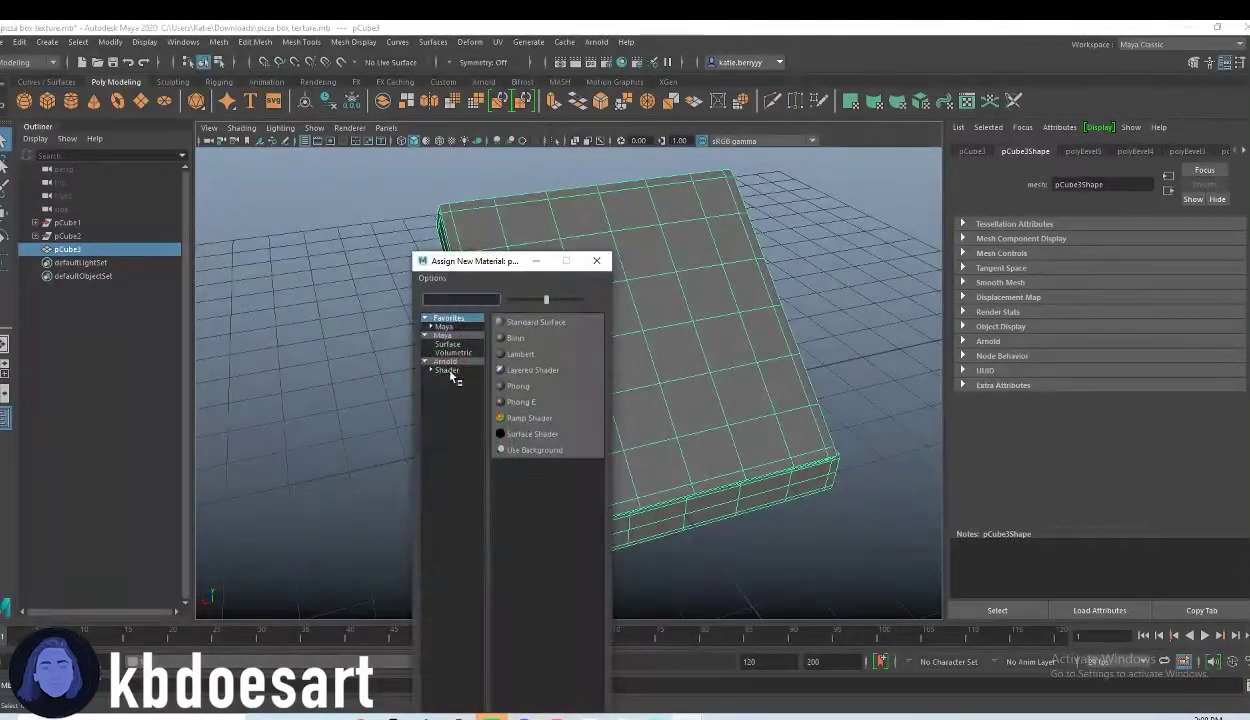
pyautogui.click(446, 370)
pyautogui.click(547, 515)
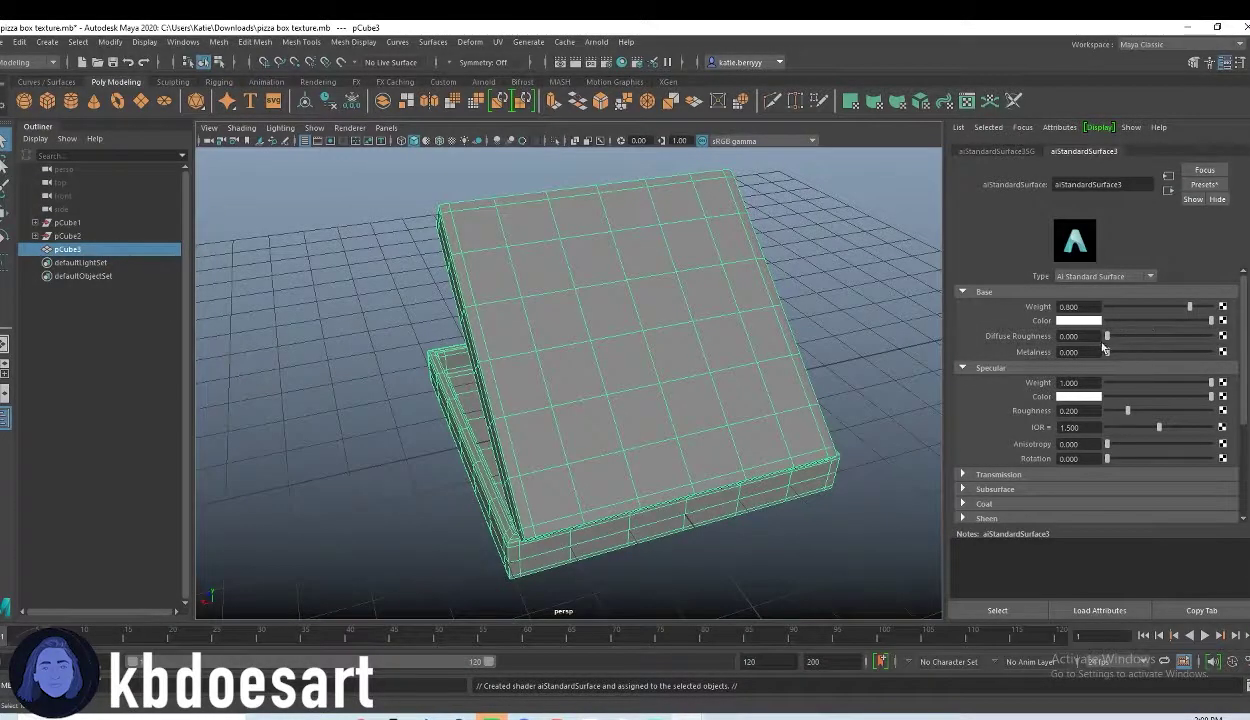
pyautogui.moveTo(1165, 413); pyautogui.dragTo(1182, 412)
# - Select the loops of inner wall faces around the base of the pizza box, including the bordering strip along the floor
pyautogui.keyDown('alt'); pyautogui.moveTo(580, 427); pyautogui.dragTo(811, 368); pyautogui.keyUp('alt')
pyautogui.moveTo(539, 363); pyautogui.dragTo(550, 402, button='right')
pyautogui.keyDown('alt'); pyautogui.moveTo(505, 427); pyautogui.dragTo(530, 412); pyautogui.keyUp('alt')
pyautogui.doubleClick(424, 355)
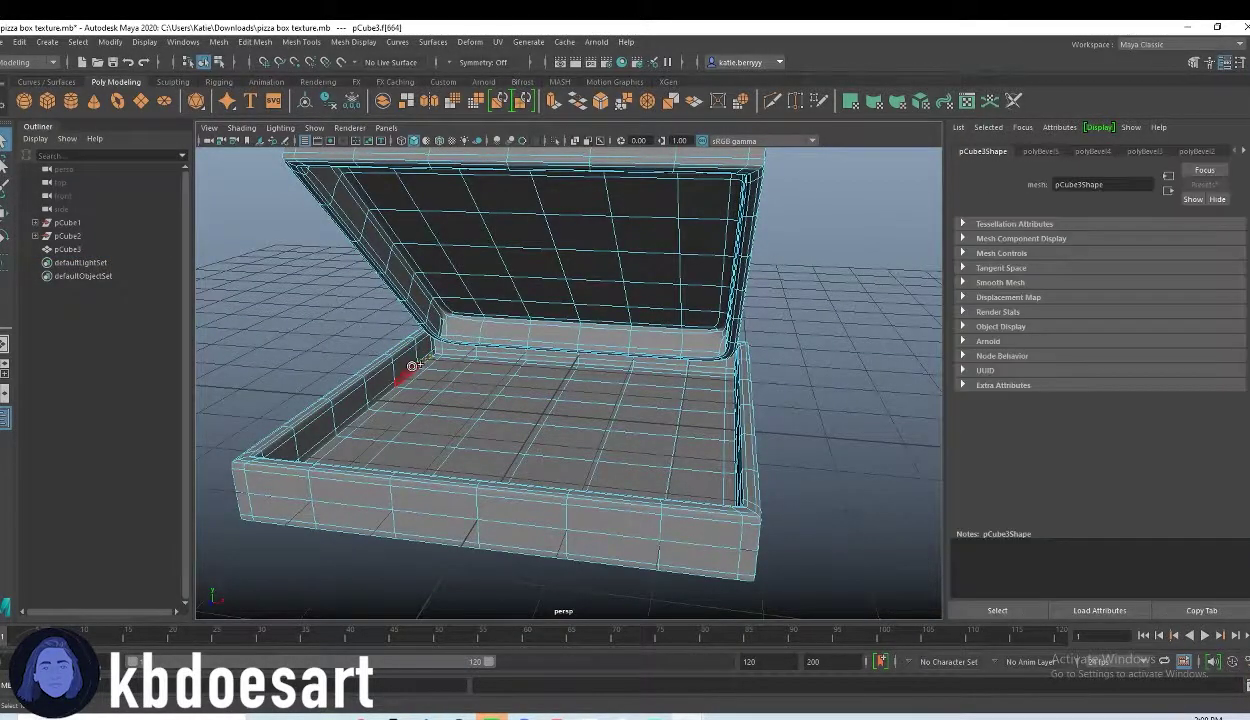
pyautogui.scroll(5, 410, 371)
pyautogui.keyDown('alt'); pyautogui.moveTo(338, 370); pyautogui.dragTo(443, 342); pyautogui.keyUp('alt')
pyautogui.keyDown('shift'); pyautogui.doubleClick(410, 348); pyautogui.keyUp('shift')
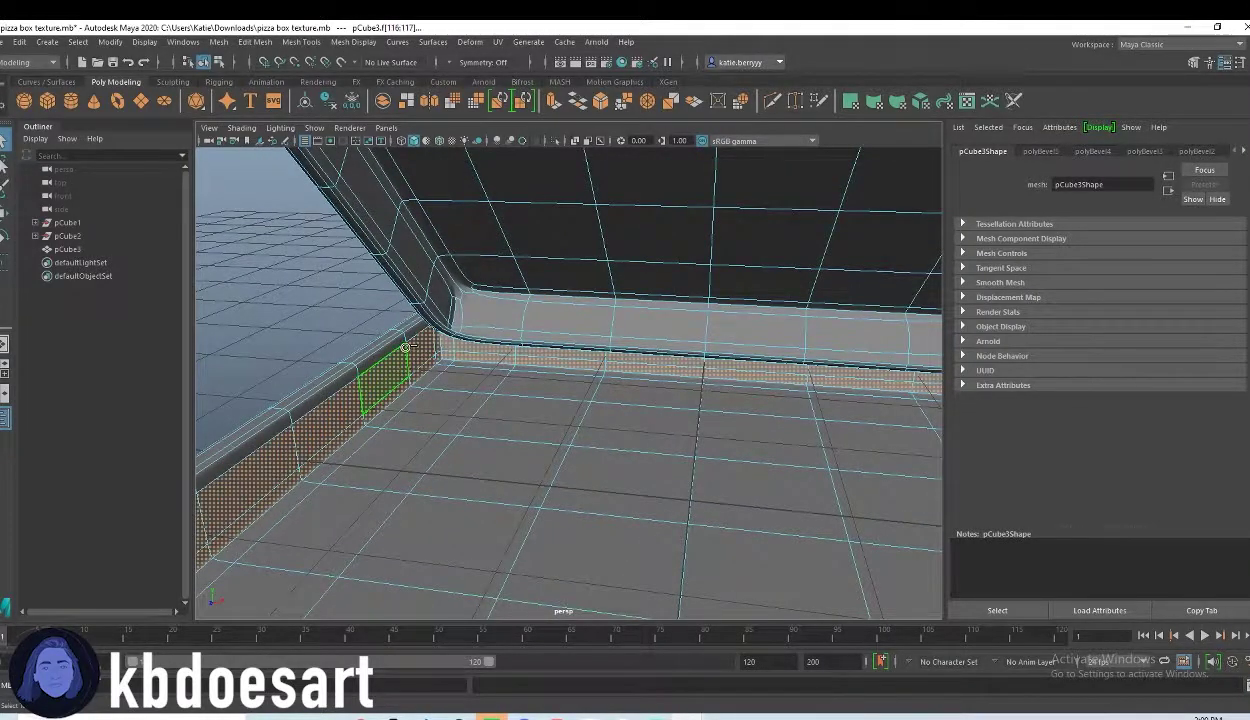
pyautogui.keyDown('shift'); pyautogui.doubleClick(391, 345); pyautogui.keyUp('shift')
pyautogui.keyDown('alt'); pyautogui.moveTo(624, 394); pyautogui.dragTo(440, 400, button='right'); pyautogui.keyUp('alt')
pyautogui.keyDown('shift'); pyautogui.doubleClick(461, 377); pyautogui.keyUp('shift')
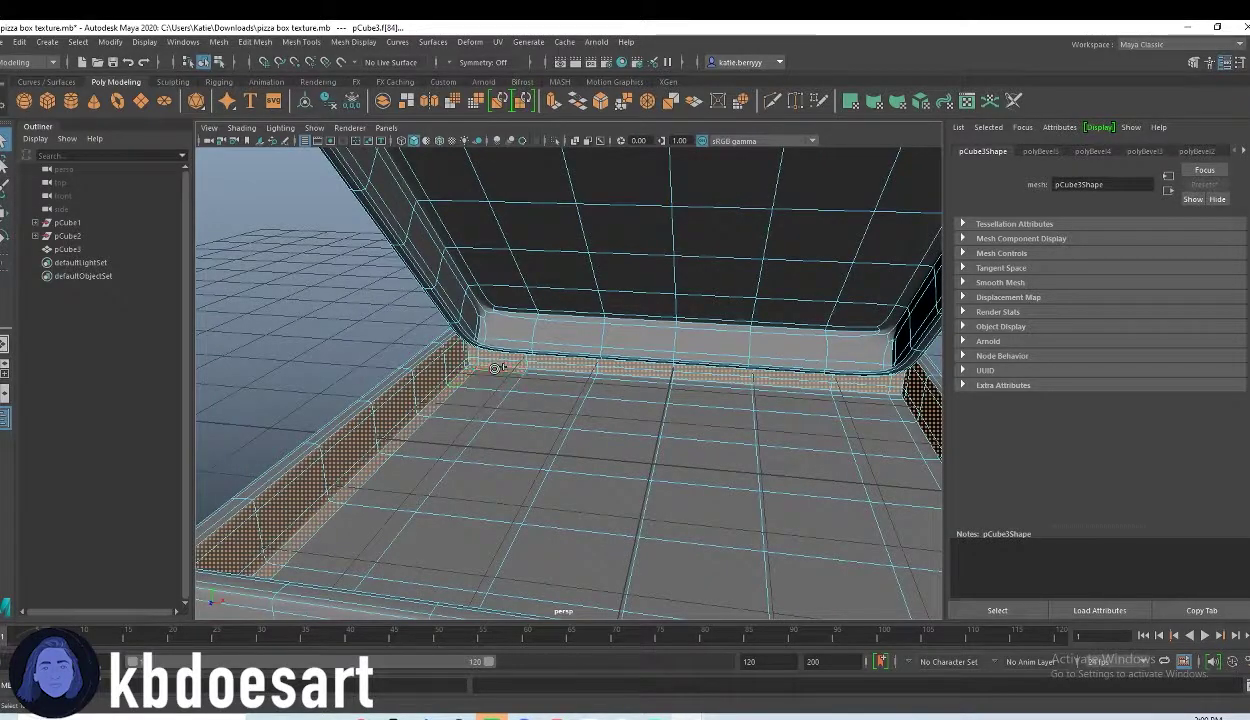
pyautogui.keyDown('shift'); pyautogui.doubleClick(494, 370); pyautogui.keyUp('shift')
# - Add all the floor faces inside the box base to the selection, including the strips beside the walls
pyautogui.keyDown('alt'); pyautogui.moveTo(614, 427); pyautogui.dragTo(474, 427, button='right'); pyautogui.keyUp('alt')
pyautogui.keyDown('alt'); pyautogui.moveTo(605, 560); pyautogui.dragTo(635, 437); pyautogui.keyUp('alt')
pyautogui.keyDown('alt'); pyautogui.moveTo(440, 435); pyautogui.dragTo(521, 452); pyautogui.keyUp('alt')
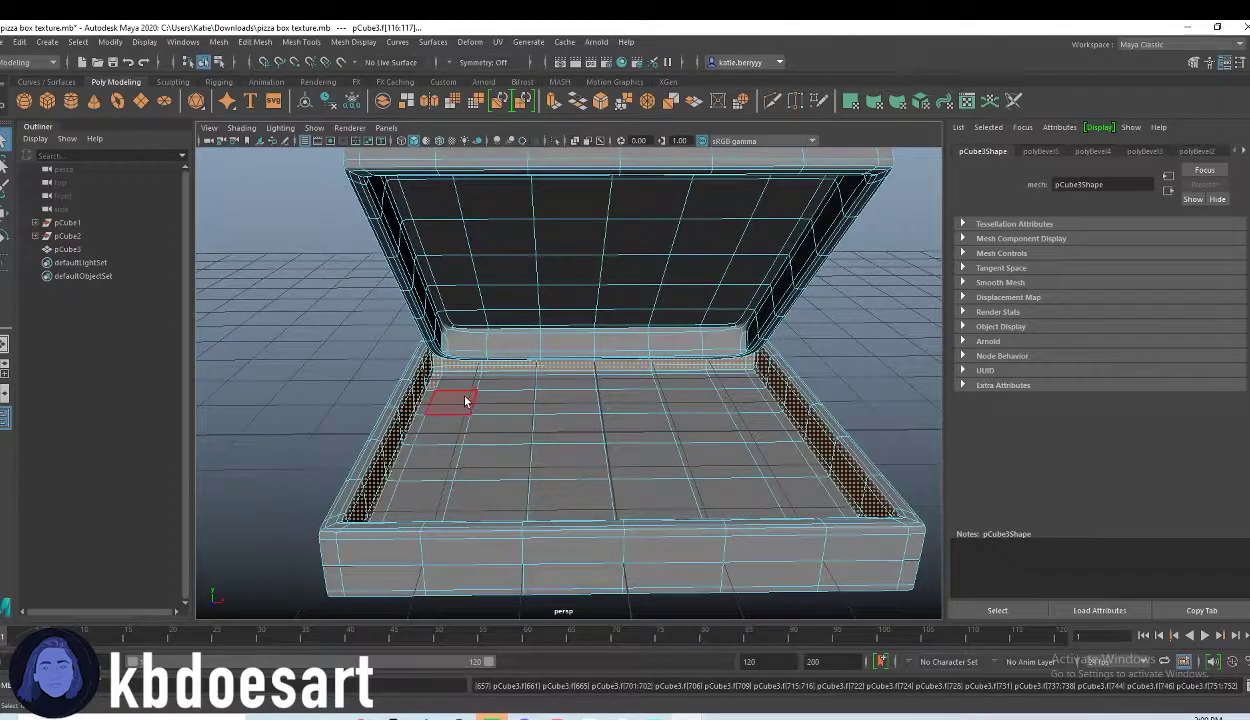
pyautogui.keyDown('shift'); pyautogui.moveTo(460, 383); pyautogui.dragTo(440, 465); pyautogui.keyUp('shift')
pyautogui.moveTo(489, 369)
pyautogui.keyDown('shift'); pyautogui.mouseDown()
pyautogui.moveTo(674, 367)
pyautogui.moveTo(791, 394)
pyautogui.mouseUp(); pyautogui.keyUp('shift')
pyautogui.keyDown('shift'); pyautogui.moveTo(817, 477); pyautogui.dragTo(759, 501); pyautogui.keyUp('shift')
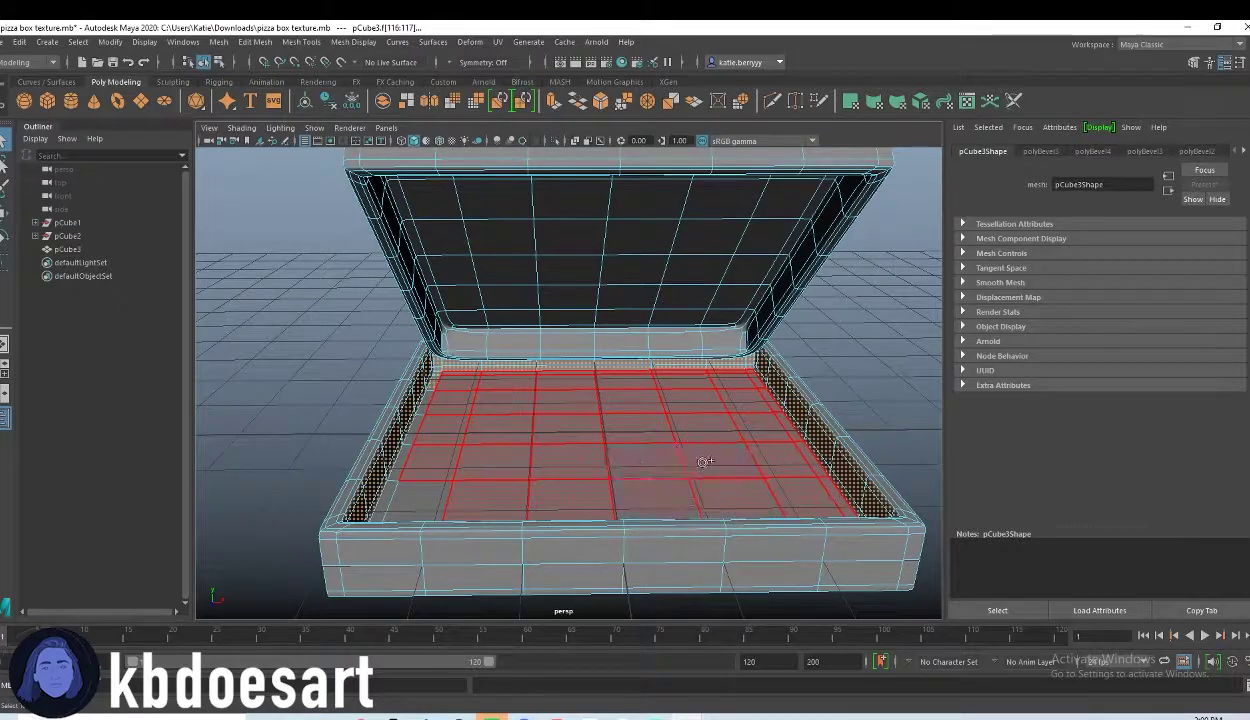
pyautogui.moveTo(686, 458)
pyautogui.keyDown('shift'); pyautogui.mouseDown()
pyautogui.moveTo(409, 437)
pyautogui.moveTo(376, 502)
pyautogui.mouseUp(); pyautogui.keyUp('shift')
pyautogui.moveTo(614, 516)
pyautogui.keyDown('alt'); pyautogui.mouseDown()
pyautogui.moveTo(407, 522)
pyautogui.moveTo(436, 534)
pyautogui.mouseUp(); pyautogui.keyUp('alt')
pyautogui.moveTo(534, 463)
pyautogui.keyDown('alt'); pyautogui.mouseDown()
pyautogui.moveTo(487, 491)
pyautogui.moveTo(574, 457)
pyautogui.mouseUp(); pyautogui.keyUp('alt')
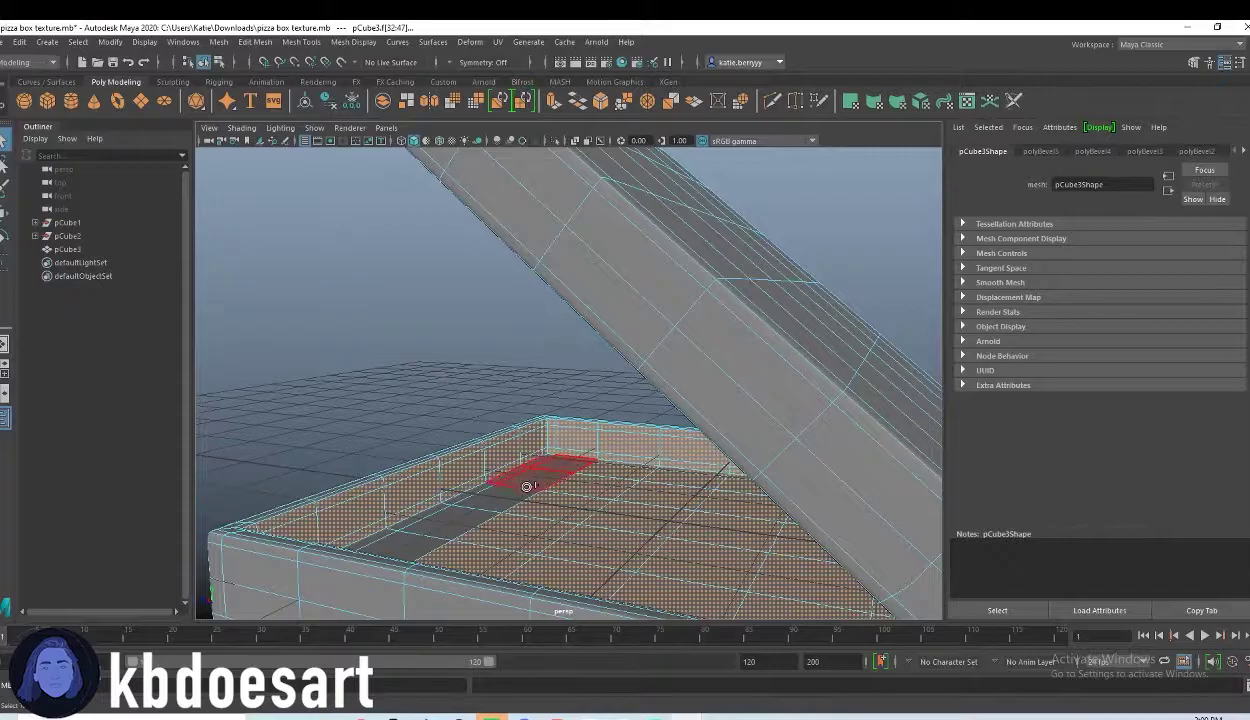
pyautogui.keyDown('alt'); pyautogui.moveTo(383, 538); pyautogui.dragTo(674, 453); pyautogui.keyUp('alt')
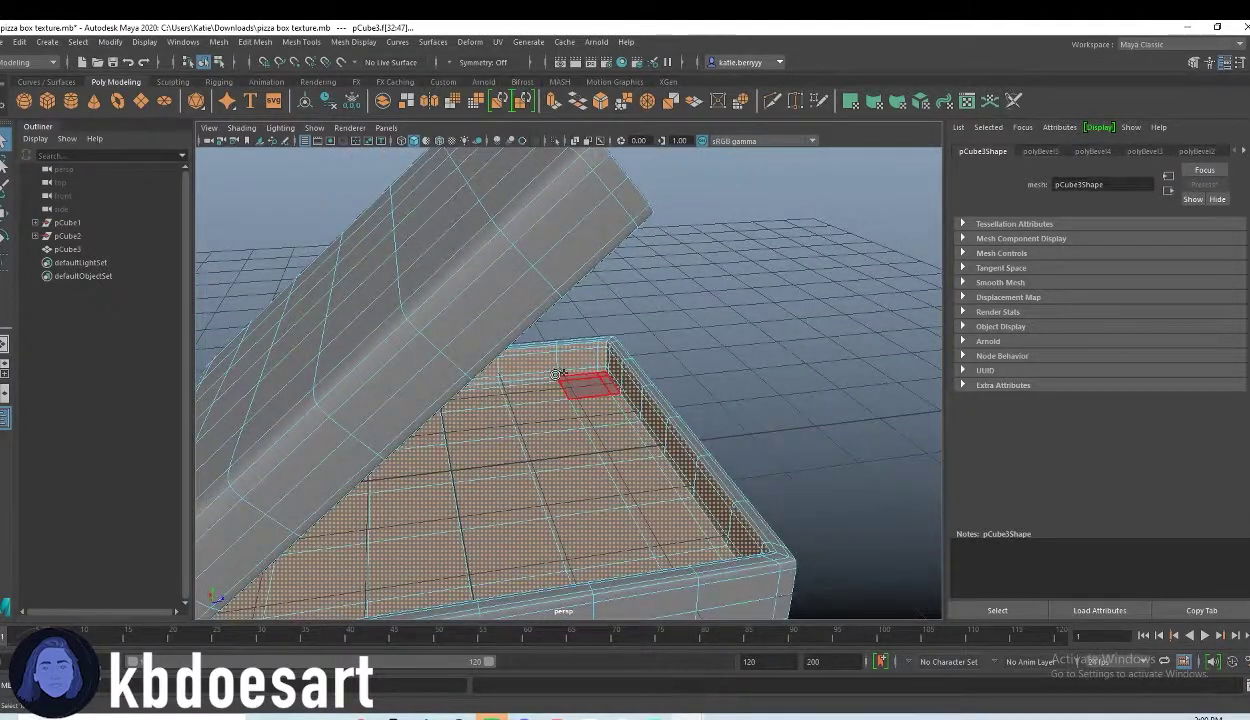
# - Add the inner side wall faces of the lid and their corner faces to the selection
pyautogui.keyDown('alt'); pyautogui.moveTo(555, 377); pyautogui.dragTo(494, 326); pyautogui.keyUp('alt')
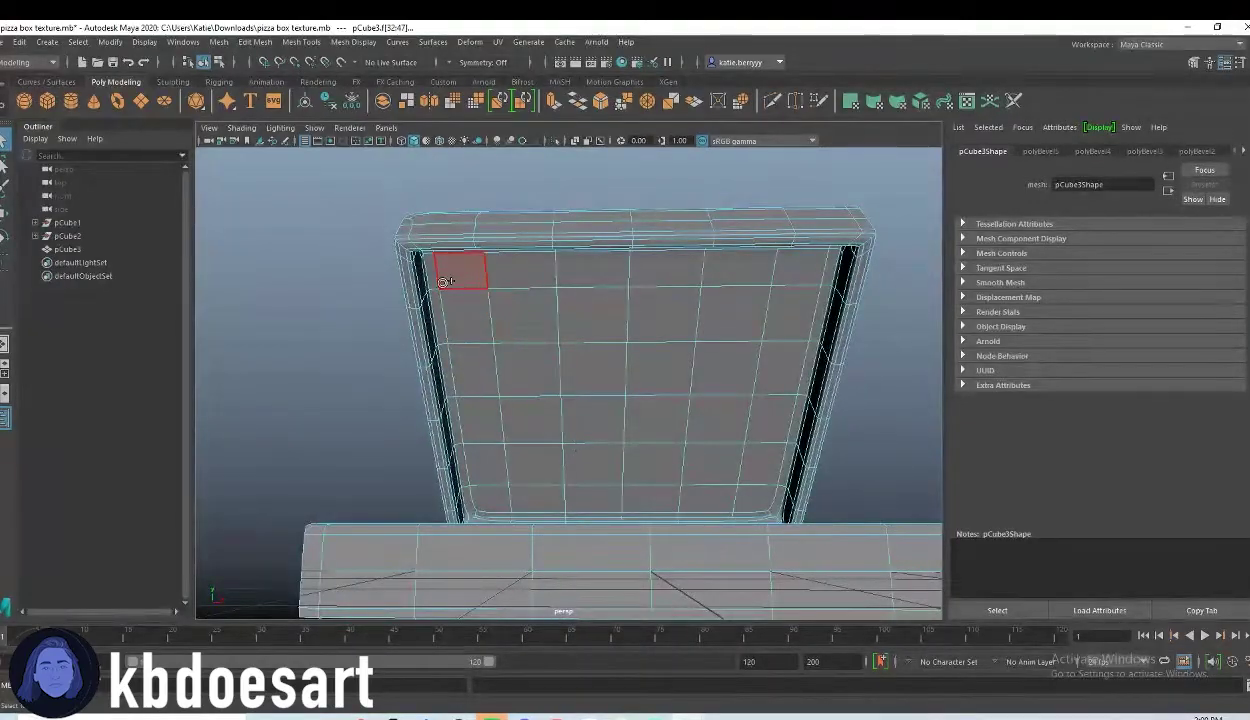
pyautogui.keyDown('alt'); pyautogui.moveTo(432, 271); pyautogui.dragTo(694, 297); pyautogui.keyUp('alt')
pyautogui.keyDown('alt'); pyautogui.moveTo(694, 297); pyautogui.dragTo(672, 315, button='middle'); pyautogui.keyUp('alt')
pyautogui.keyDown('shift'); pyautogui.click(567, 330); pyautogui.keyUp('shift')
pyautogui.keyDown('shift'); pyautogui.doubleClick(597, 365); pyautogui.keyUp('shift')
pyautogui.keyDown('shift'); pyautogui.click(567, 355); pyautogui.keyUp('shift')
pyautogui.keyDown('shift'); pyautogui.doubleClick(578, 366); pyautogui.keyUp('shift')
pyautogui.keyDown('alt'); pyautogui.moveTo(575, 333); pyautogui.dragTo(606, 310); pyautogui.keyUp('alt')
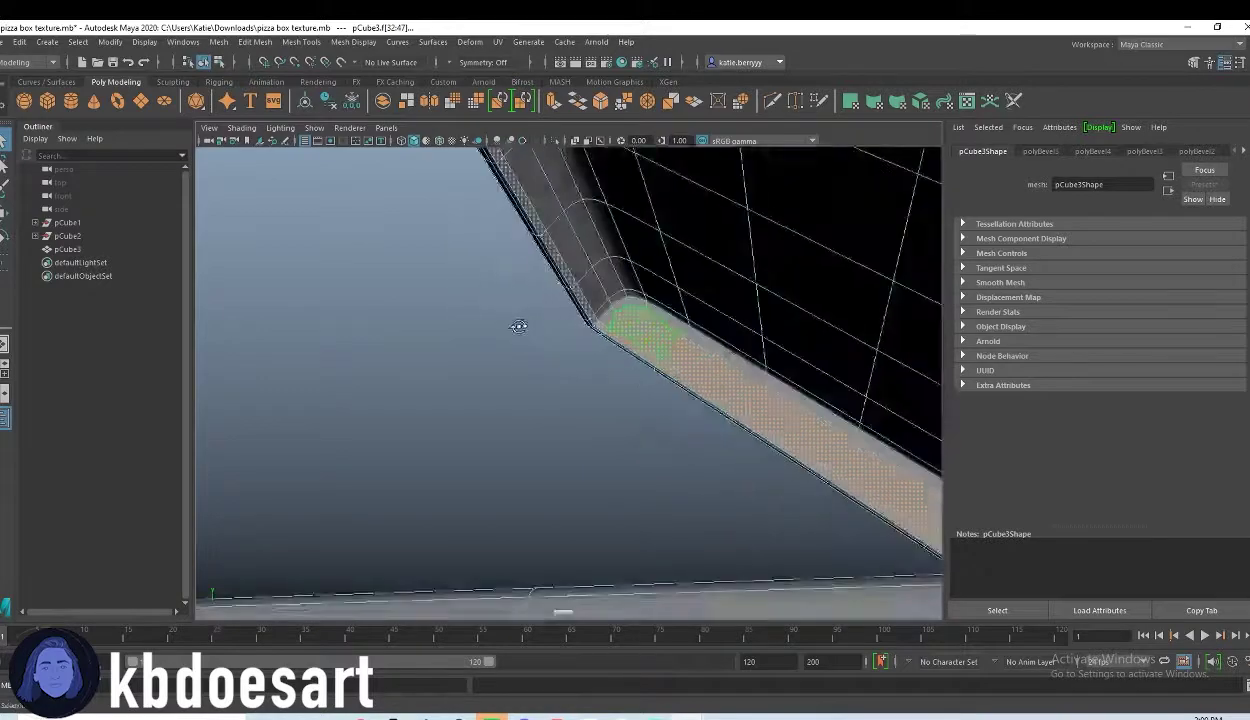
pyautogui.keyDown('shift'); pyautogui.click(604, 278); pyautogui.keyUp('shift')
pyautogui.keyDown('shift'); pyautogui.doubleClick(584, 244); pyautogui.keyUp('shift')
pyautogui.keyDown('shift'); pyautogui.click(574, 246); pyautogui.keyUp('shift')
pyautogui.keyDown('shift'); pyautogui.doubleClick(542, 200); pyautogui.keyUp('shift')
pyautogui.keyDown('alt'); pyautogui.moveTo(592, 298); pyautogui.dragTo(672, 360); pyautogui.keyUp('alt')
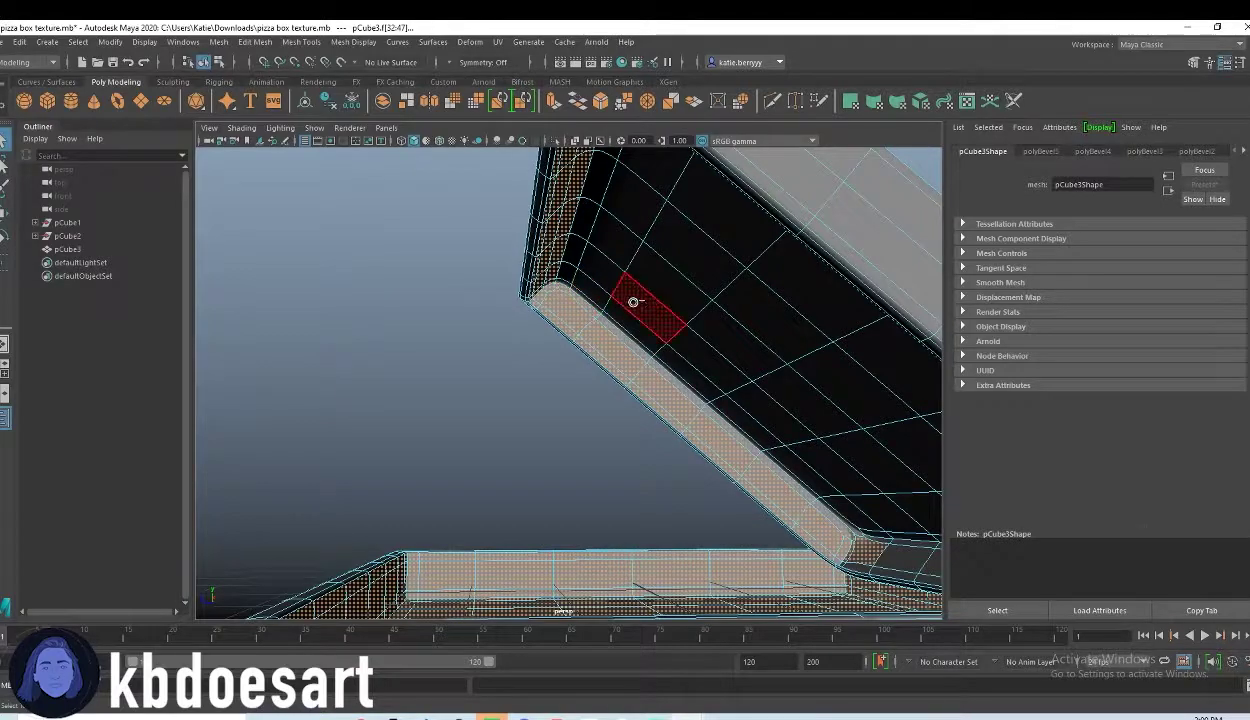
# - Add the upper rows and one side of the lid's inner panel to the selection, undoing the two over-wide loop selections
pyautogui.moveTo(609, 317)
pyautogui.keyDown('alt'); pyautogui.mouseDown()
pyautogui.moveTo(453, 330)
pyautogui.moveTo(662, 260)
pyautogui.moveTo(709, 219)
pyautogui.moveTo(747, 210)
pyautogui.moveTo(690, 297)
pyautogui.moveTo(494, 356)
pyautogui.moveTo(474, 381)
pyautogui.moveTo(562, 340)
pyautogui.moveTo(483, 446)
pyautogui.moveTo(497, 488)
pyautogui.moveTo(474, 523)
pyautogui.mouseUp(); pyautogui.keyUp('alt')
pyautogui.keyDown('shift'); pyautogui.moveTo(540, 490); pyautogui.dragTo(503, 532); pyautogui.keyUp('shift')
pyautogui.keyDown('shift'); pyautogui.doubleClick(550, 548); pyautogui.keyUp('shift')
pyautogui.hotkey('ctrl', 'z')
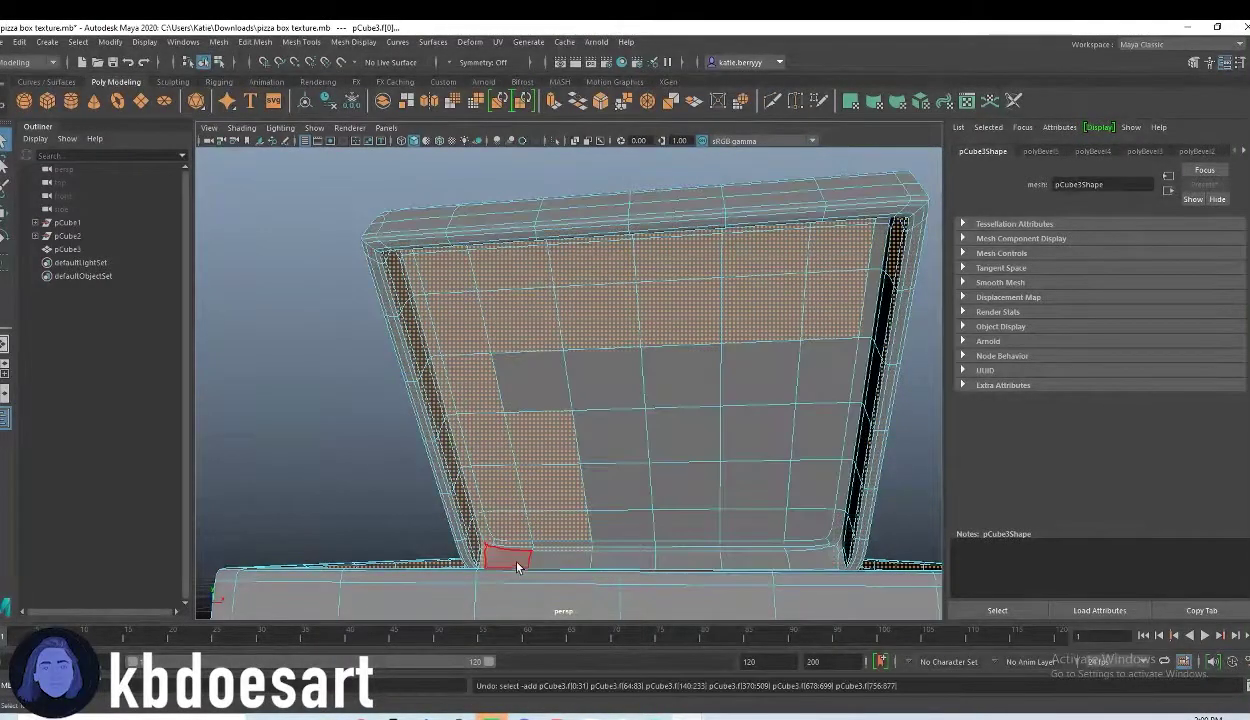
pyautogui.keyDown('shift'); pyautogui.doubleClick(616, 536); pyautogui.keyUp('shift')
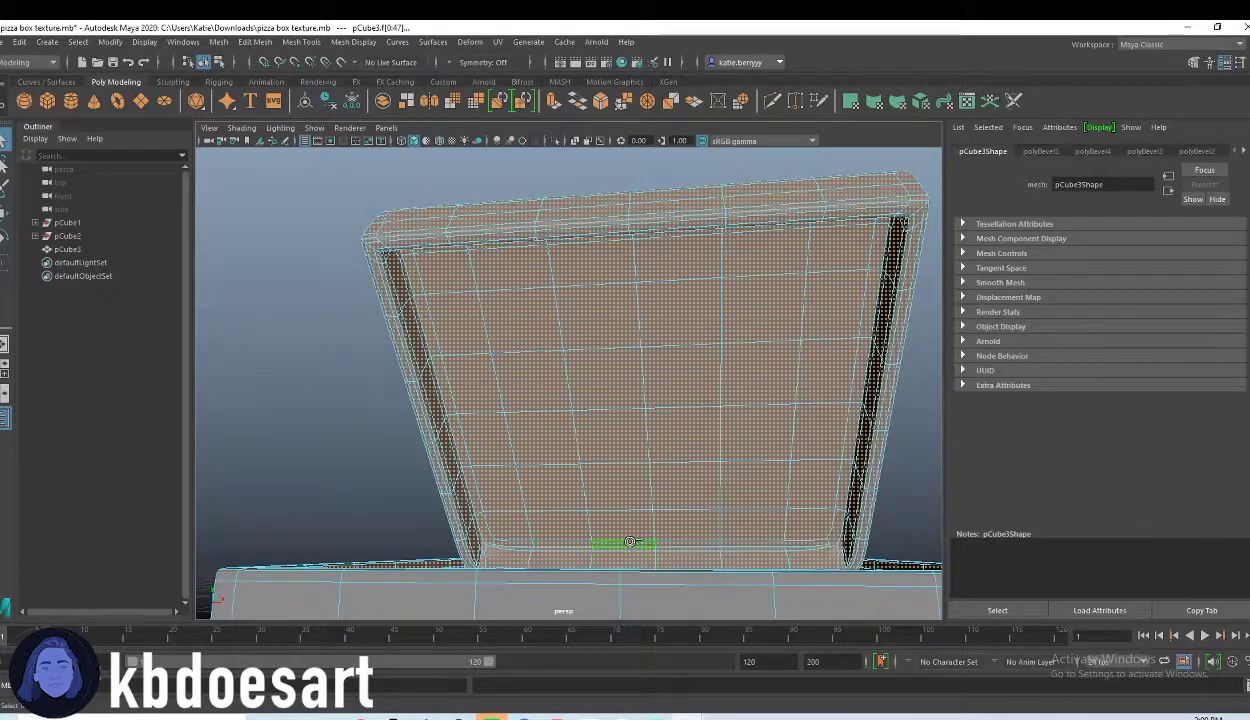
pyautogui.hotkey('ctrl', 'z')
# - Add the rest of the lid's inner panel faces to the selection, undoing the unwanted loop selection
pyautogui.keyDown('shift'); pyautogui.doubleClick(667, 540); pyautogui.keyUp('shift')
pyautogui.keyDown('shift'); pyautogui.click(632, 526); pyautogui.keyUp('shift')
pyautogui.keyDown('shift'); pyautogui.doubleClick(700, 526); pyautogui.keyUp('shift')
pyautogui.keyDown('shift'); pyautogui.click(630, 488); pyautogui.keyUp('shift')
pyautogui.keyDown('shift'); pyautogui.doubleClick(675, 486); pyautogui.keyUp('shift')
pyautogui.hotkey('ctrl', 'z')
pyautogui.hotkey('ctrl', 'z')
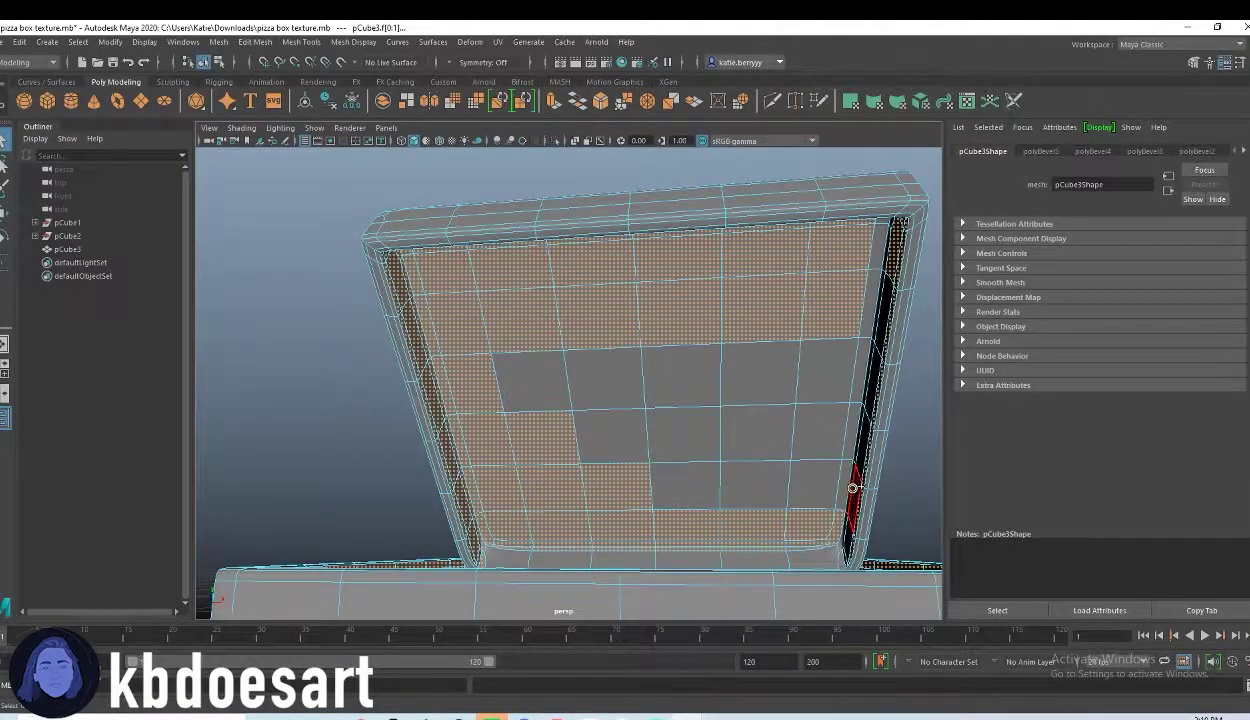
pyautogui.moveTo(846, 488)
pyautogui.keyDown('shift'); pyautogui.mouseDown()
pyautogui.moveTo(648, 487)
pyautogui.moveTo(731, 433)
pyautogui.moveTo(780, 345)
pyautogui.moveTo(815, 330)
pyautogui.moveTo(883, 222)
pyautogui.moveTo(876, 316)
pyautogui.mouseUp(); pyautogui.keyUp('shift')
pyautogui.moveTo(872, 367)
pyautogui.mouseDown()
pyautogui.moveTo(844, 433)
pyautogui.moveTo(855, 490)
pyautogui.moveTo(842, 542)
pyautogui.moveTo(900, 558)
pyautogui.mouseUp()
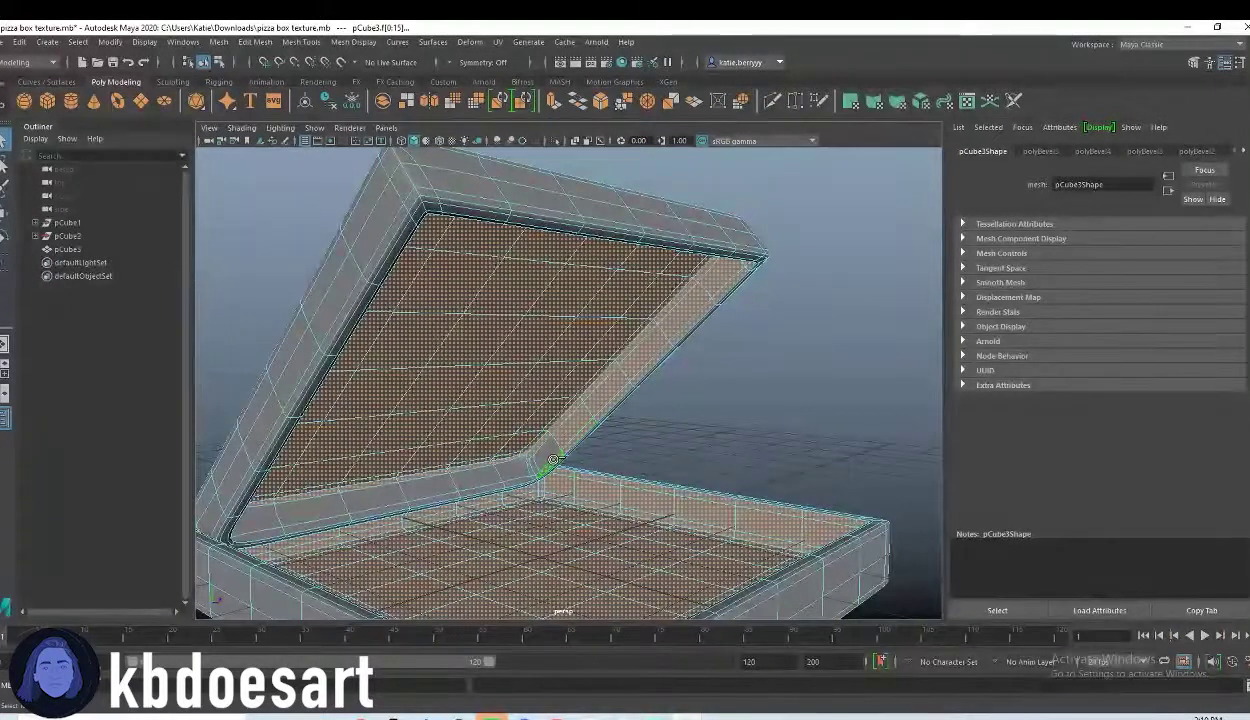
# - Complete the face selection with the remaining inner wall and hinge-side faces of the lid
pyautogui.moveTo(575, 445); pyautogui.dragTo(632, 375)
pyautogui.hotkey('ctrl', 'z')
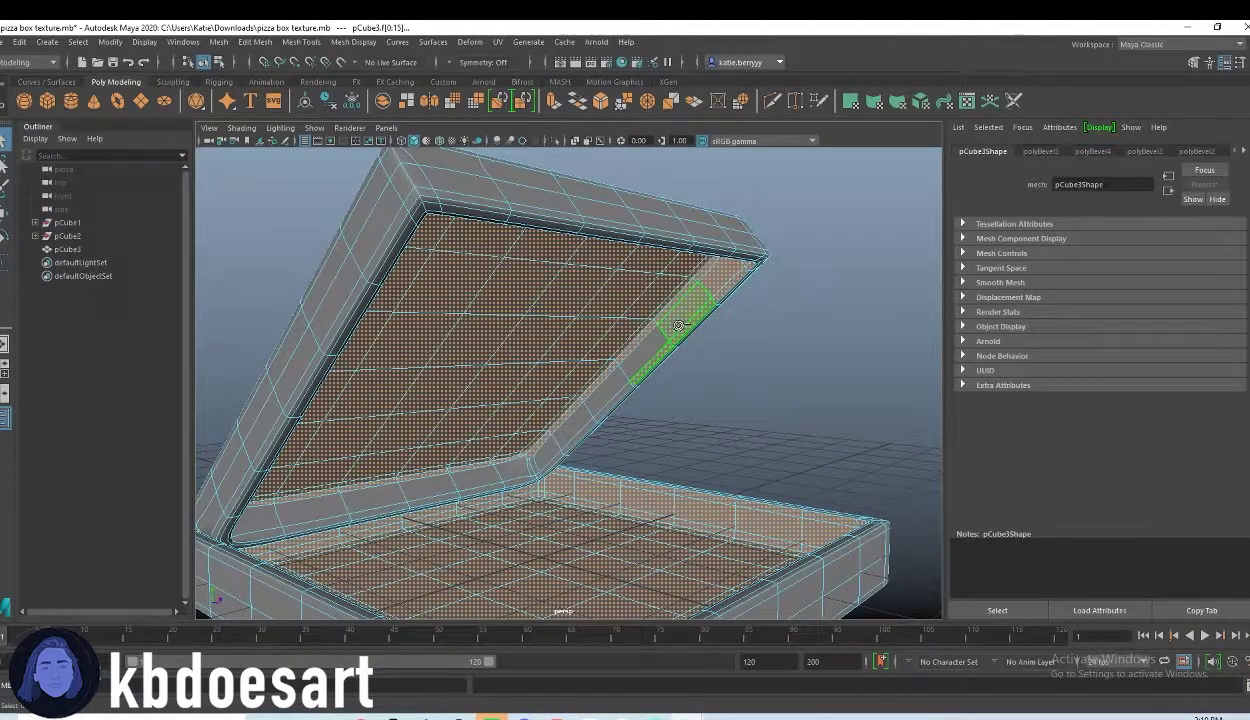
pyautogui.keyDown('alt'); pyautogui.moveTo(608, 402); pyautogui.dragTo(668, 464); pyautogui.keyUp('alt')
pyautogui.scroll(5, 353, 443)
pyautogui.keyDown('alt'); pyautogui.moveTo(355, 447); pyautogui.dragTo(530, 383); pyautogui.keyUp('alt')
pyautogui.keyDown('alt'); pyautogui.moveTo(512, 432); pyautogui.dragTo(311, 467); pyautogui.keyUp('alt')
pyautogui.keyDown('alt'); pyautogui.moveTo(535, 432); pyautogui.dragTo(858, 203); pyautogui.keyUp('alt')
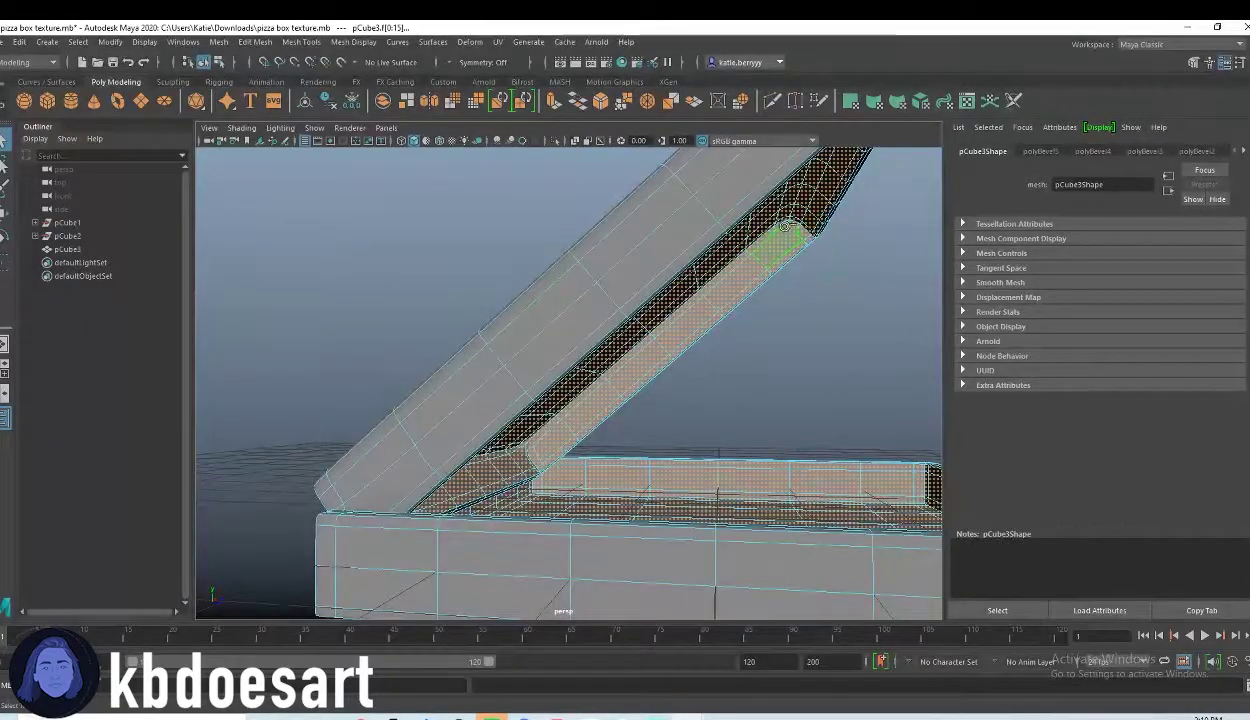
# - Assign a new aiStandardSurface material to the selected inside faces of the box
pyautogui.keyDown('alt'); pyautogui.moveTo(798, 432); pyautogui.dragTo(646, 465); pyautogui.keyUp('alt')
pyautogui.moveTo(680, 375); pyautogui.dragTo(695, 701, button='right')
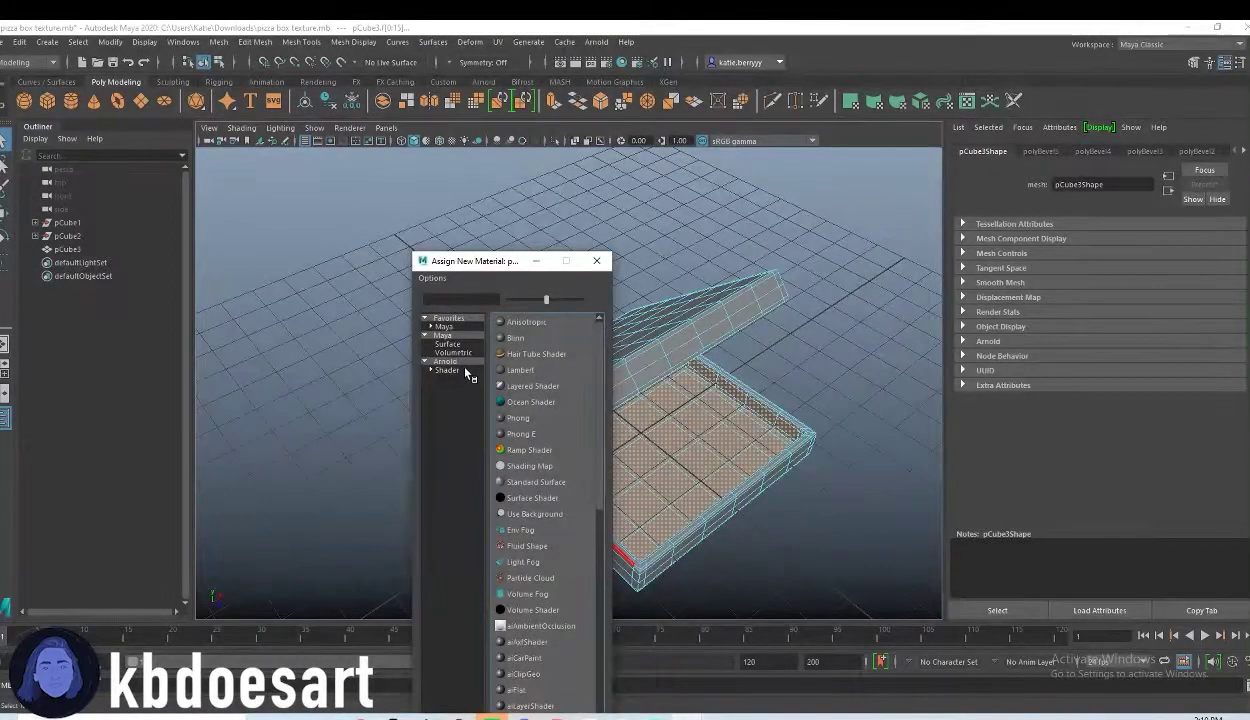
pyautogui.click(453, 360)
pyautogui.click(533, 494)
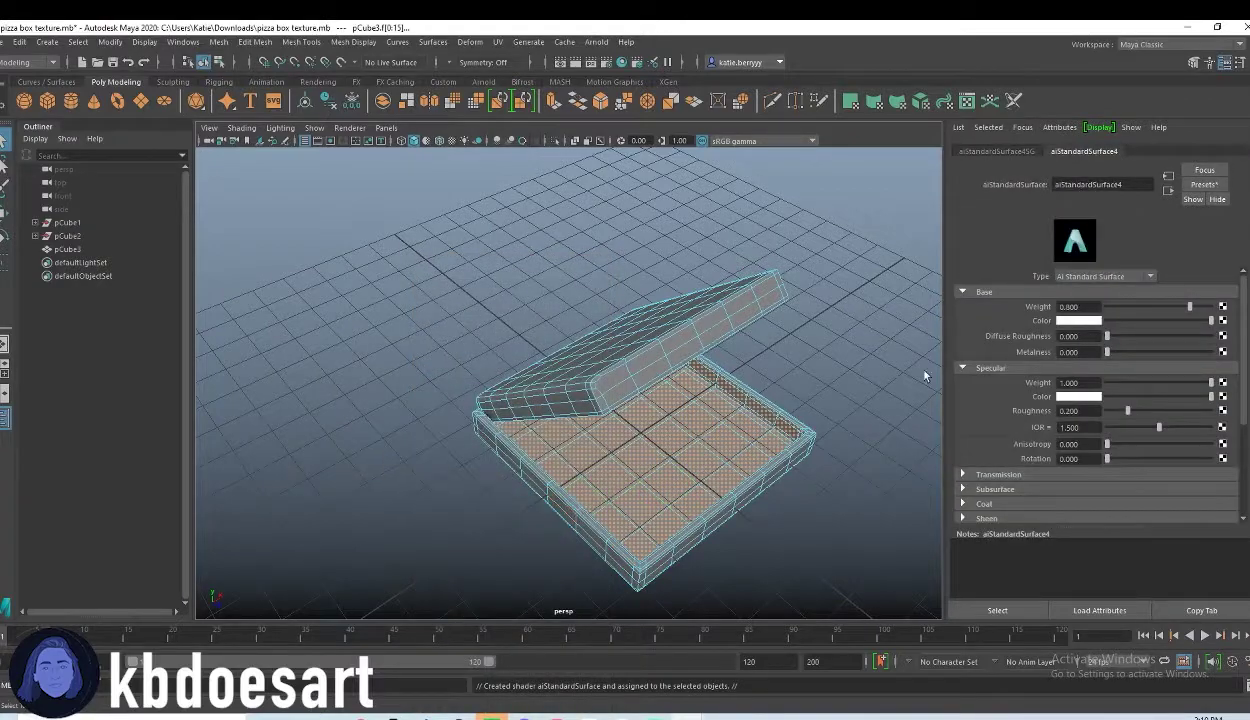
# - Set the inside material's base color to cardboard brown with hue 30, saturation about 0.769 and value about 0.578
pyautogui.click(1075, 320)
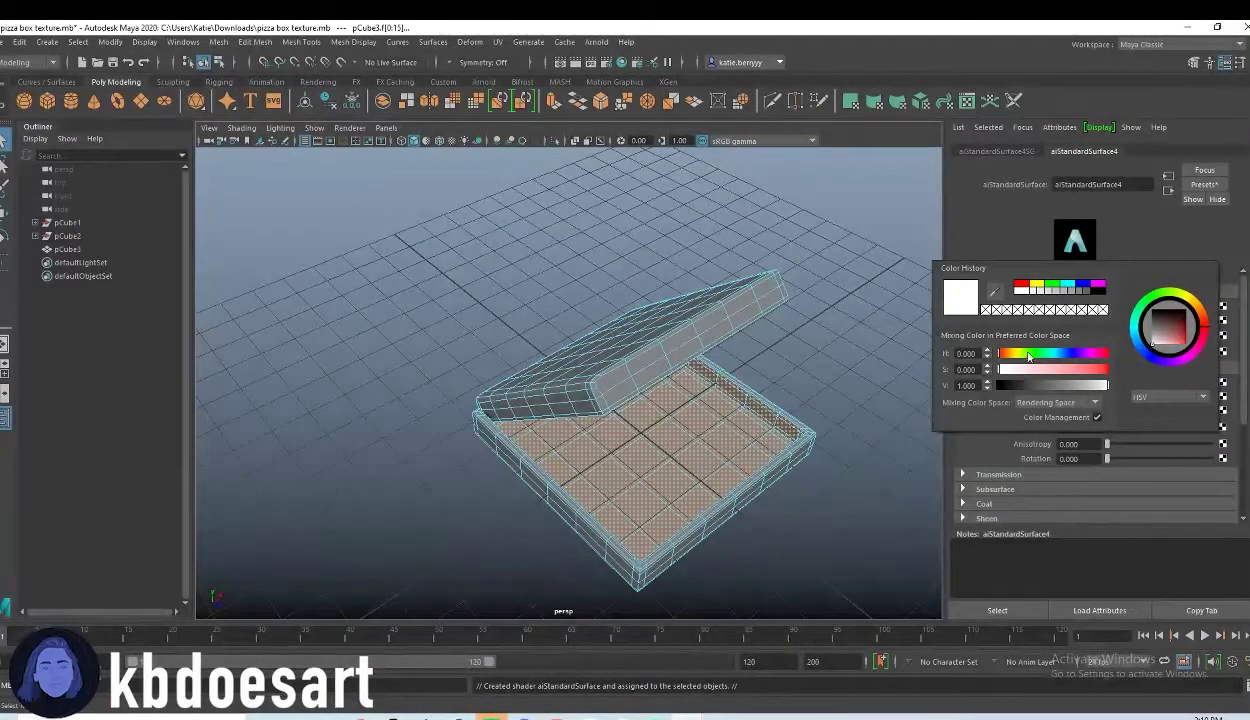
pyautogui.click(1009, 354)
pyautogui.moveTo(1012, 370); pyautogui.dragTo(1058, 371)
pyautogui.click(1077, 386)
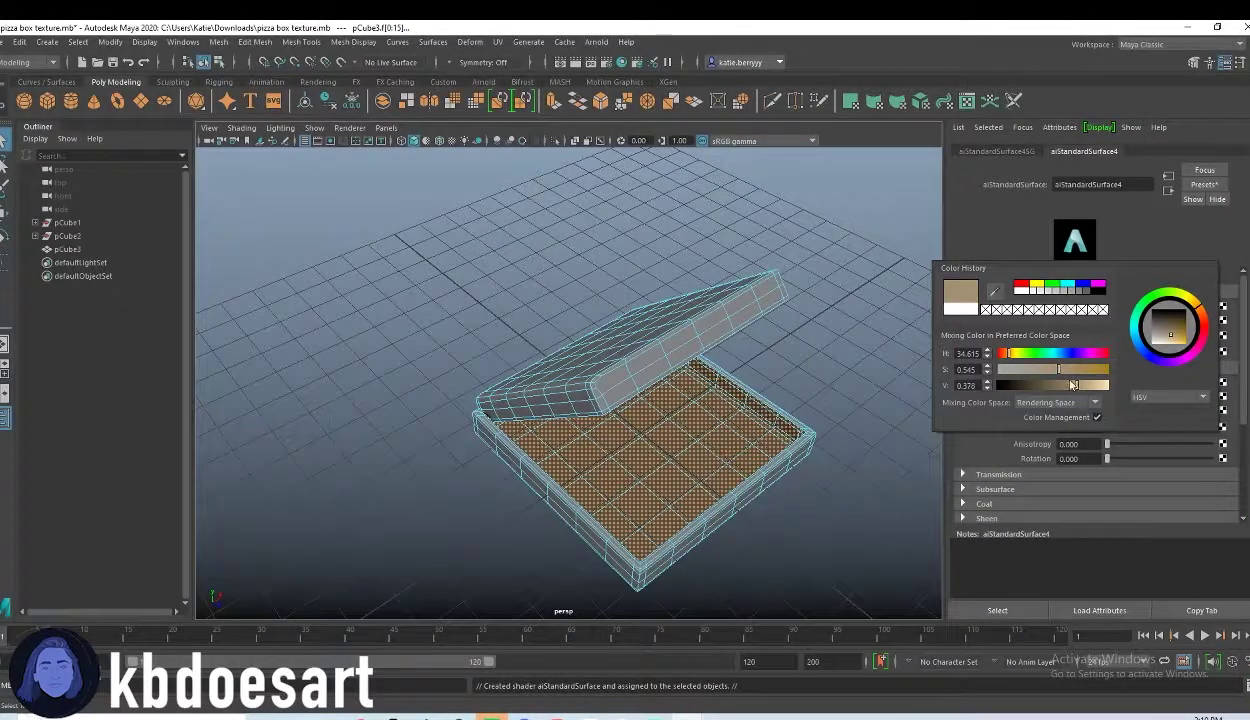
pyautogui.moveTo(1011, 354); pyautogui.dragTo(1008, 358)
pyautogui.moveTo(1086, 391); pyautogui.dragTo(1089, 392)
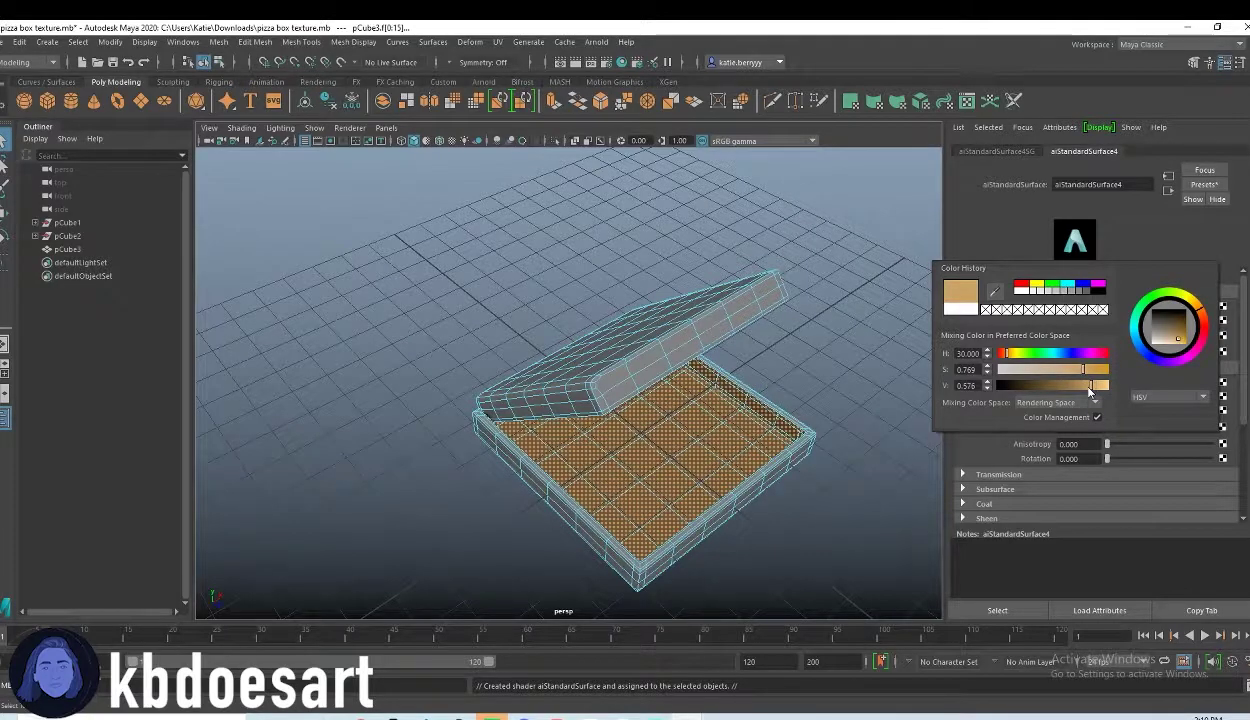
pyautogui.click(798, 326)
# - Reopen the brown inside material from a floor face and set its specular roughness to 0.818
pyautogui.keyDown('alt'); pyautogui.moveTo(798, 326); pyautogui.dragTo(789, 408); pyautogui.keyUp('alt')
pyautogui.click(548, 443)
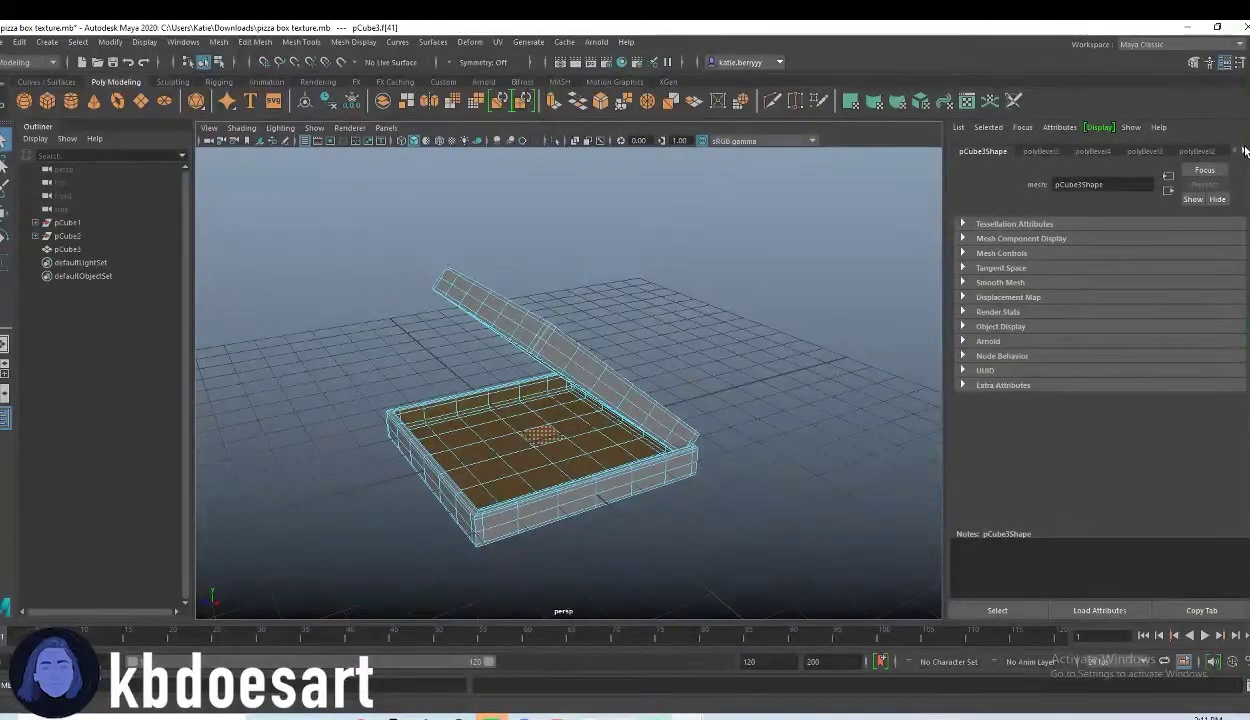
pyautogui.click(1241, 150)
pyautogui.click(1241, 150)
pyautogui.click(1188, 151)
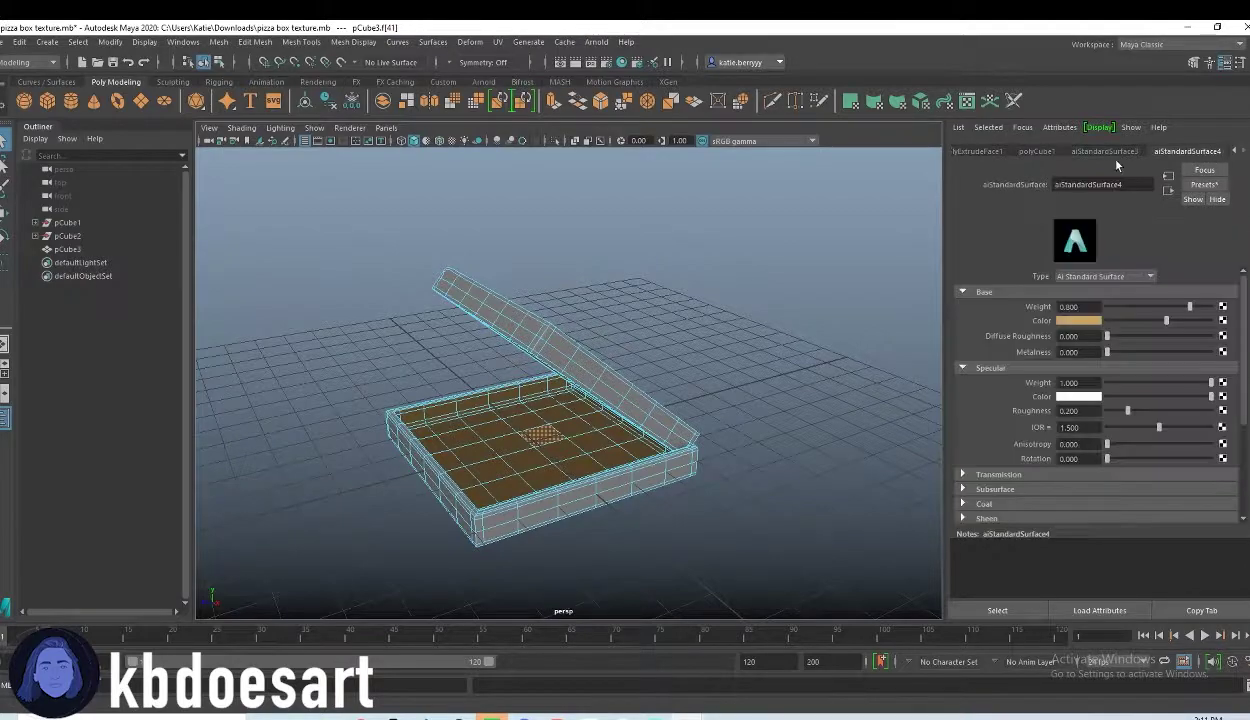
pyautogui.moveTo(1128, 411); pyautogui.dragTo(1192, 411)
# - Select alternating faces in all six rows of the lid's outer top to form a checkerboard pattern
pyautogui.keyDown('alt'); pyautogui.moveTo(811, 399); pyautogui.dragTo(586, 416); pyautogui.keyUp('alt')
pyautogui.click(594, 360)
pyautogui.keyDown('alt'); pyautogui.moveTo(656, 399); pyautogui.dragTo(626, 392); pyautogui.keyUp('alt')
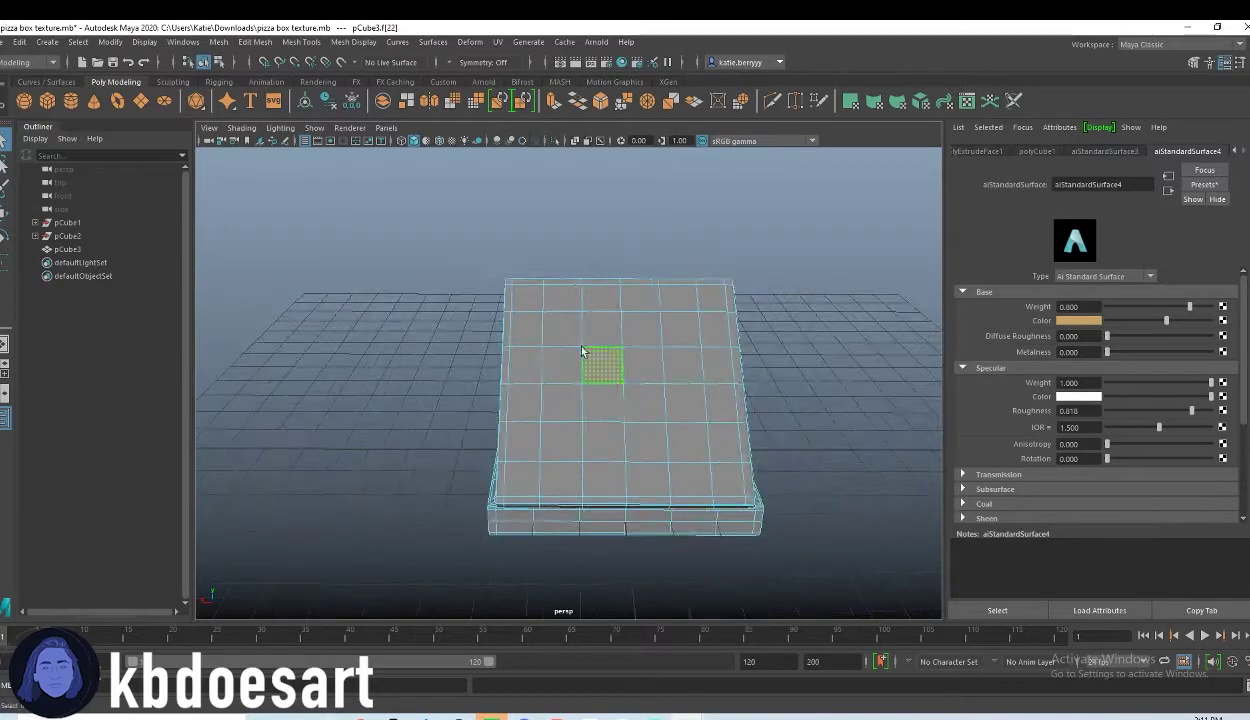
pyautogui.click(531, 308)
pyautogui.click(608, 222)
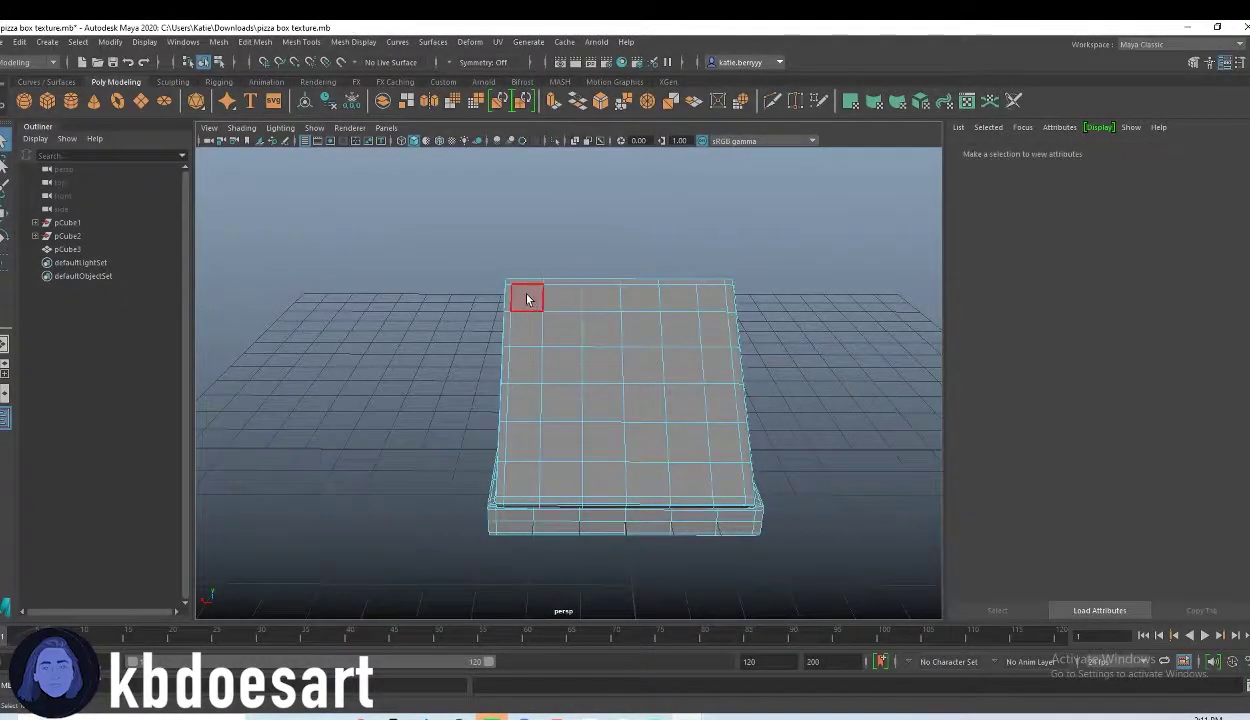
pyautogui.click(527, 299)
pyautogui.keyDown('shift'); pyautogui.click(601, 297); pyautogui.keyUp('shift')
pyautogui.keyDown('shift'); pyautogui.click(678, 294); pyautogui.keyUp('shift')
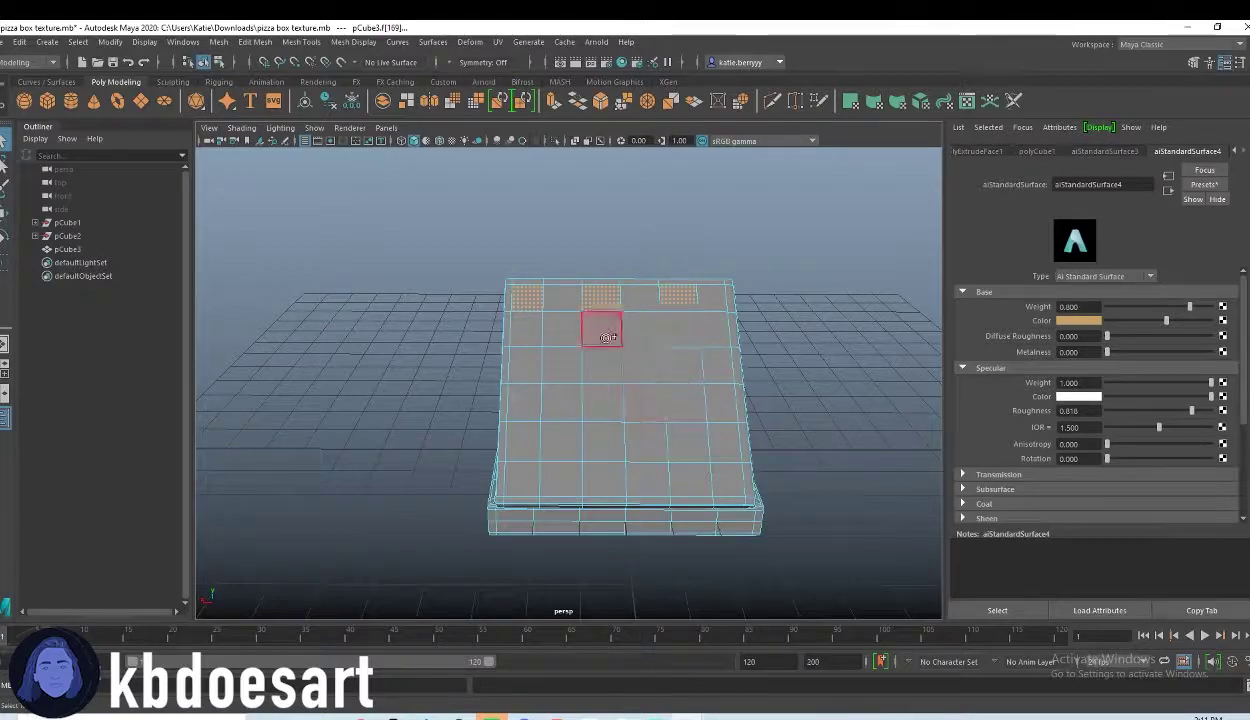
pyautogui.keyDown('shift'); pyautogui.click(562, 327); pyautogui.keyUp('shift')
pyautogui.keyDown('shift'); pyautogui.click(641, 328); pyautogui.keyUp('shift')
pyautogui.keyDown('shift'); pyautogui.click(714, 330); pyautogui.keyUp('shift')
pyautogui.keyDown('shift'); pyautogui.click(682, 364); pyautogui.keyUp('shift')
pyautogui.keyDown('shift'); pyautogui.click(601, 365); pyautogui.keyUp('shift')
pyautogui.keyDown('shift'); pyautogui.click(527, 366); pyautogui.keyUp('shift')
pyautogui.keyDown('shift'); pyautogui.click(560, 404); pyautogui.keyUp('shift')
pyautogui.keyDown('shift'); pyautogui.click(642, 405); pyautogui.keyUp('shift')
pyautogui.keyDown('shift'); pyautogui.click(722, 402); pyautogui.keyUp('shift')
pyautogui.keyDown('shift'); pyautogui.click(694, 449); pyautogui.keyUp('shift')
pyautogui.keyDown('shift'); pyautogui.click(603, 441); pyautogui.keyUp('shift')
pyautogui.keyDown('shift'); pyautogui.click(524, 441); pyautogui.keyUp('shift')
pyautogui.keyDown('shift'); pyautogui.click(560, 479); pyautogui.keyUp('shift')
pyautogui.keyDown('shift'); pyautogui.click(646, 479); pyautogui.keyUp('shift')
pyautogui.keyDown('shift'); pyautogui.click(720, 479); pyautogui.keyUp('shift')
# - Assign a new aiStandardSurface material to the selected checkerboard faces on the lid
pyautogui.rightClick(645, 376)
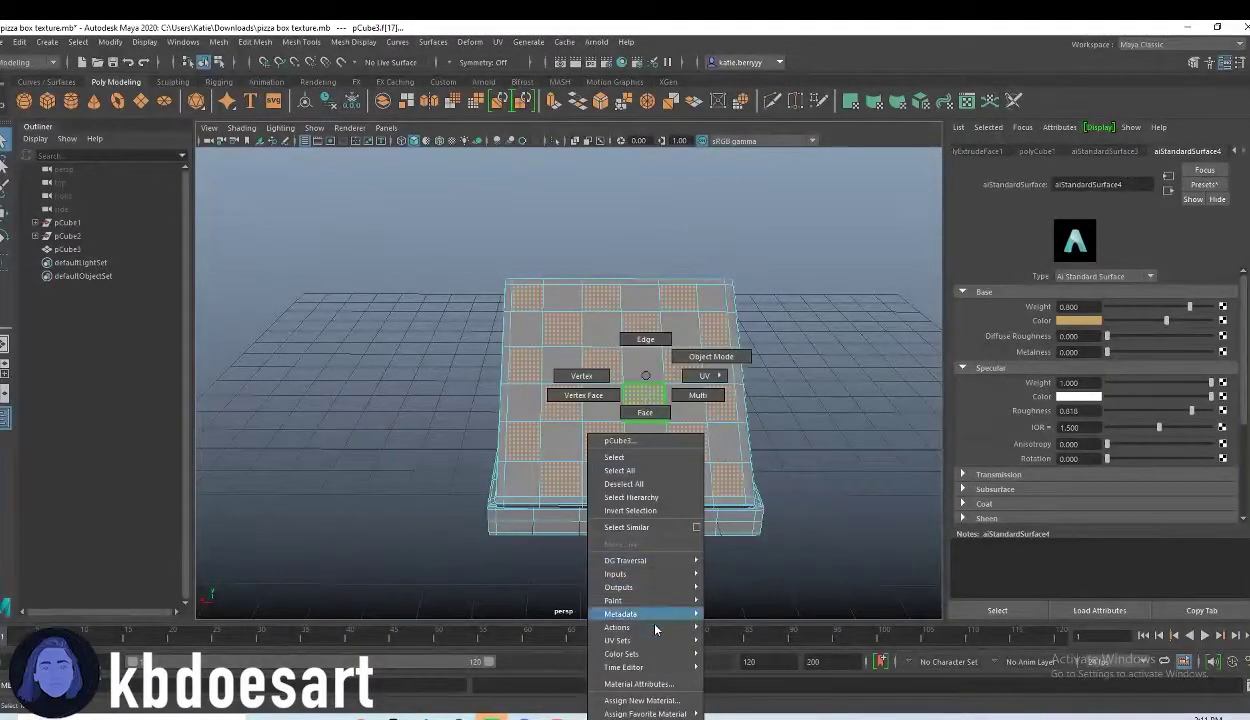
pyautogui.click(641, 700)
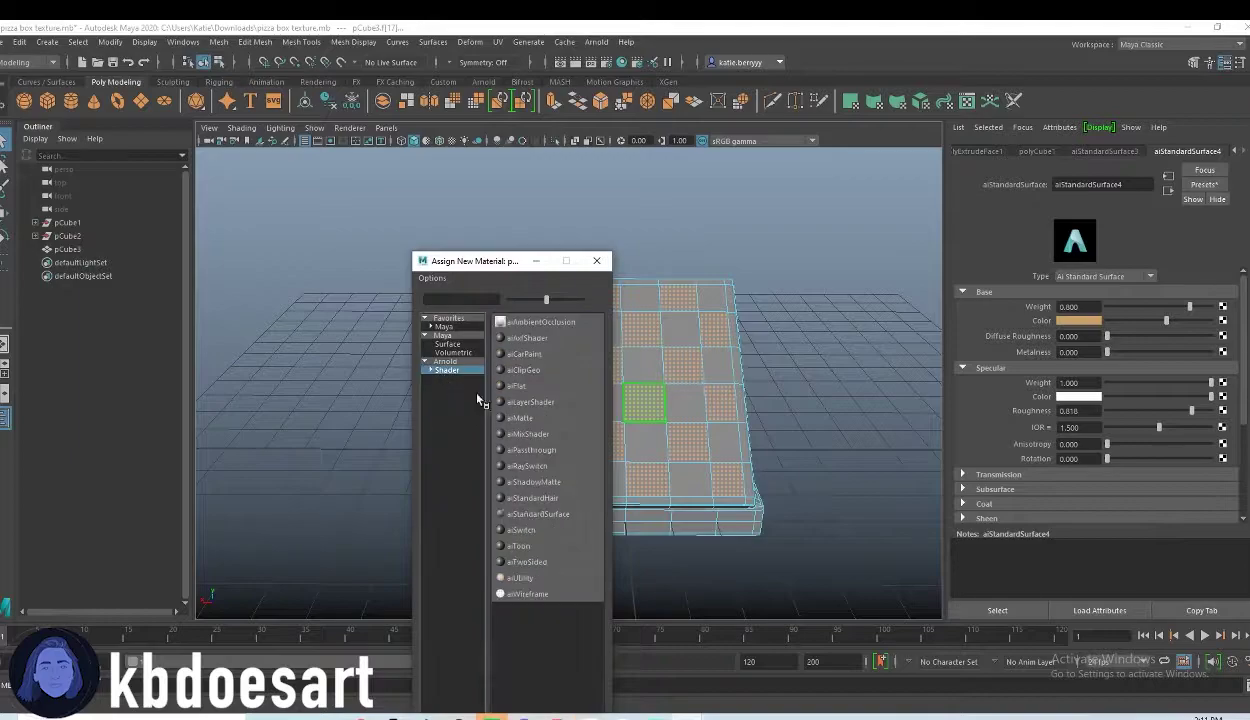
pyautogui.click(538, 514)
# - Set the checkerboard material's base color to red with hue 360, saturation about 0.814 and value 1, and deselect the faces
pyautogui.click(1097, 321)
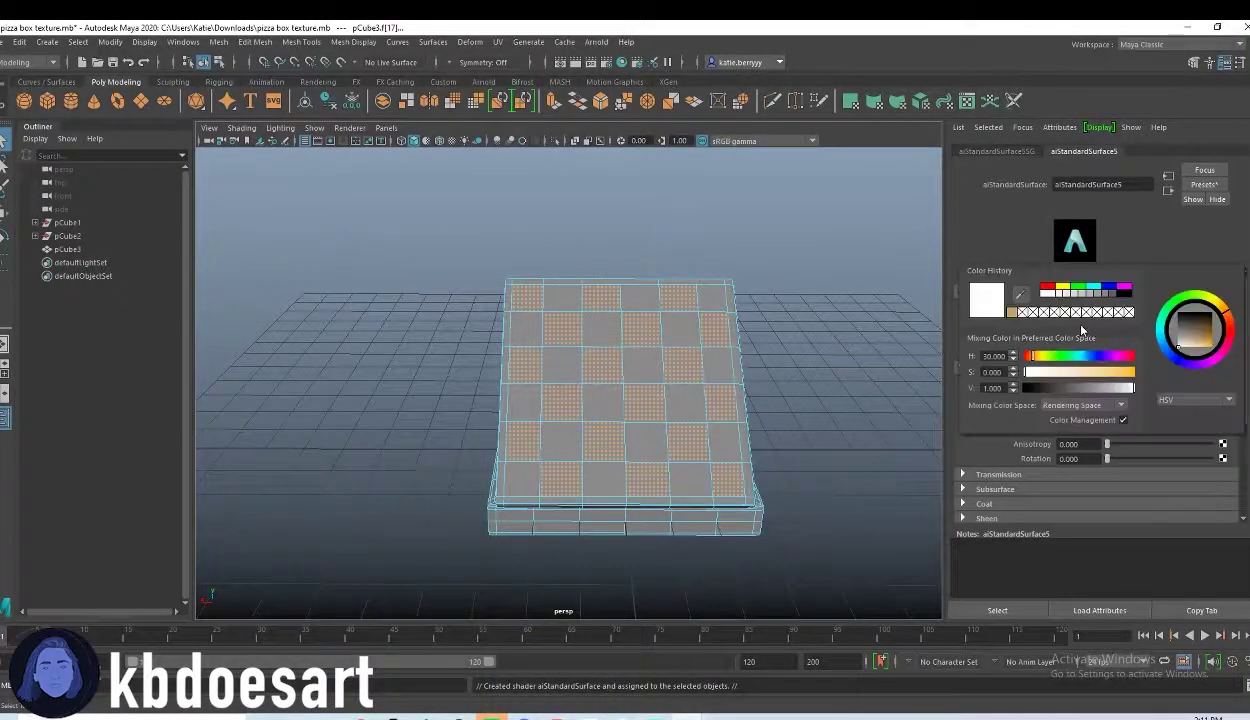
pyautogui.moveTo(1026, 372)
pyautogui.mouseDown()
pyautogui.moveTo(1130, 372)
pyautogui.moveTo(1030, 360)
pyautogui.mouseUp()
pyautogui.click(1128, 357)
pyautogui.moveTo(1134, 373); pyautogui.dragTo(1117, 372)
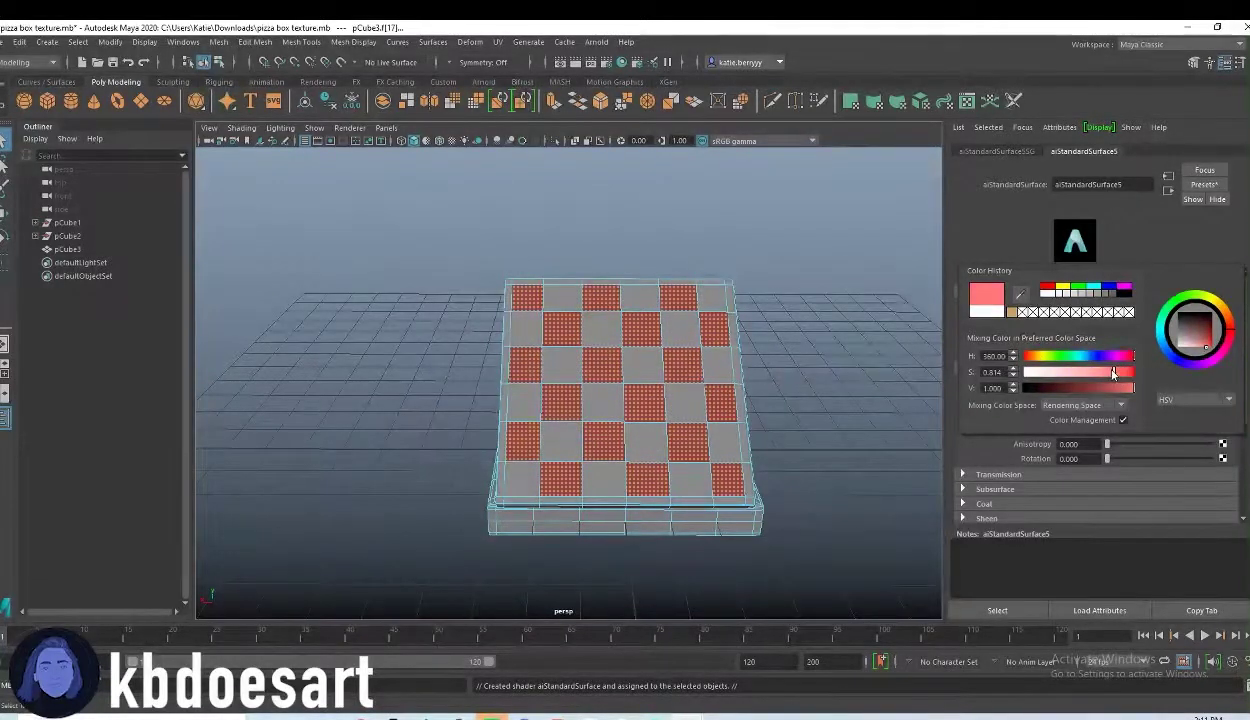
pyautogui.click(755, 362)
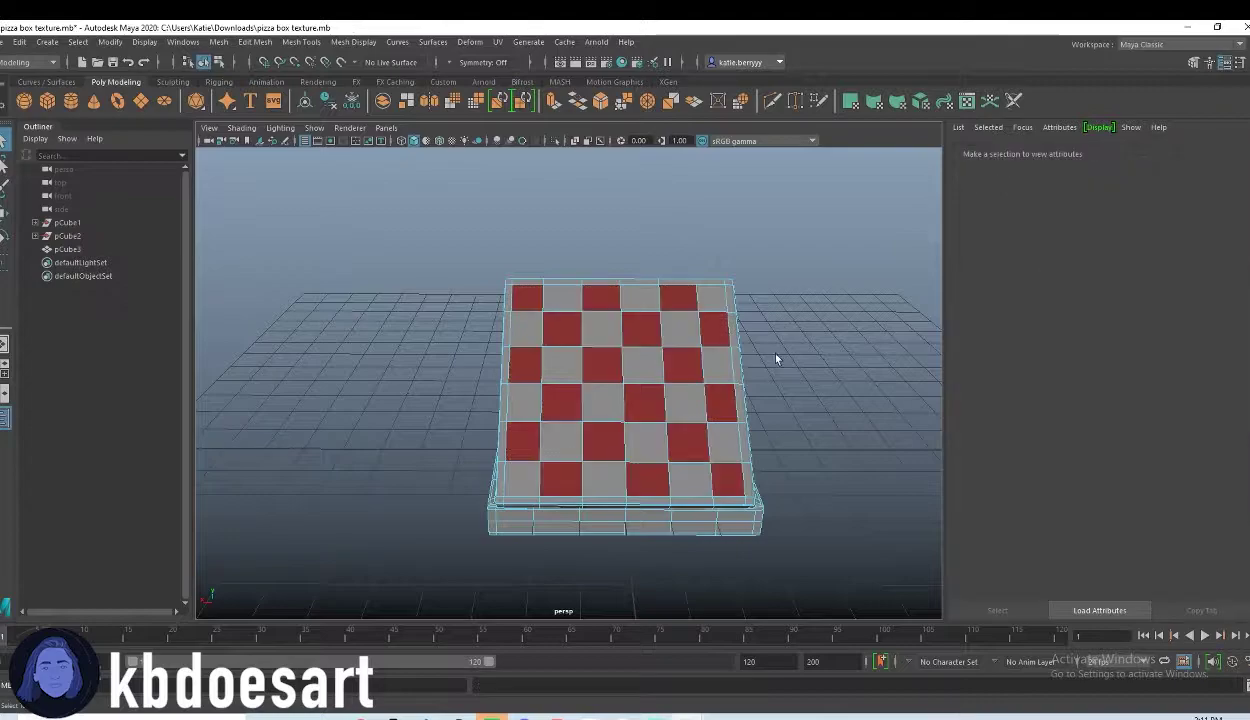
# - Create a polygon plane and scale it up uniformly into a large floor beneath the pizza box
pyautogui.keyDown('alt'); pyautogui.moveTo(755, 362); pyautogui.dragTo(847, 406); pyautogui.keyUp('alt')
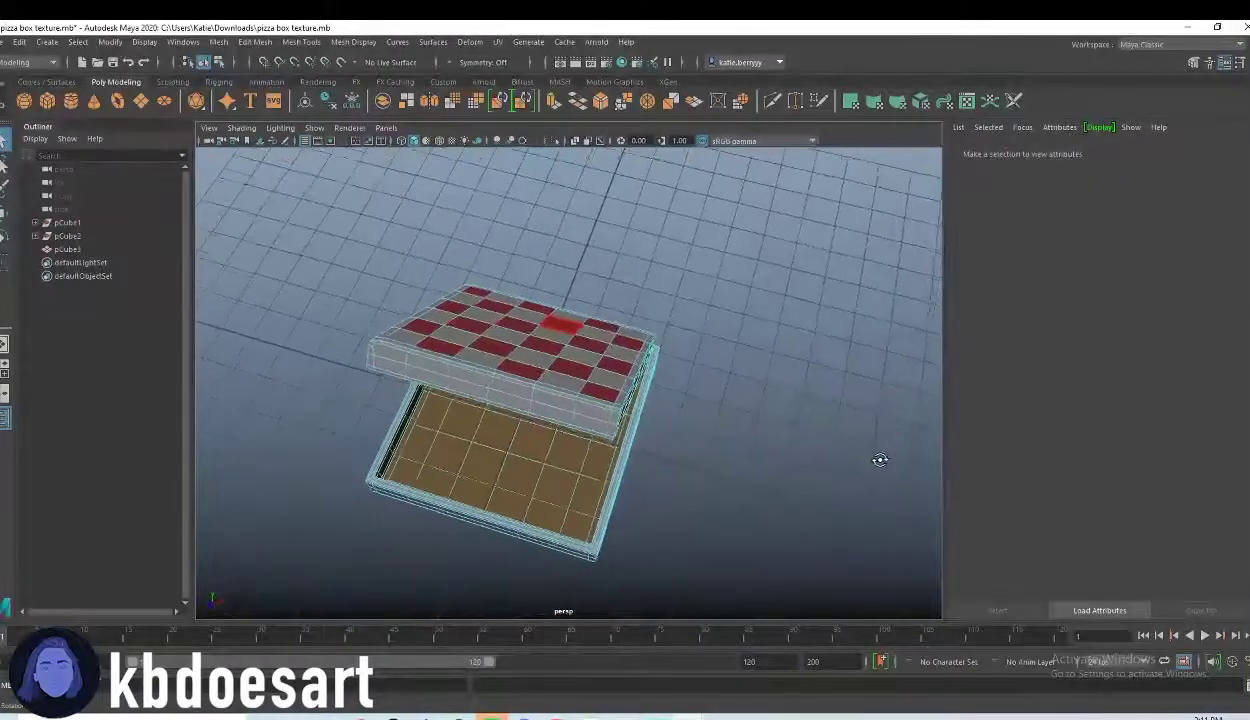
pyautogui.keyDown('alt'); pyautogui.moveTo(880, 460); pyautogui.dragTo(879, 458); pyautogui.keyUp('alt')
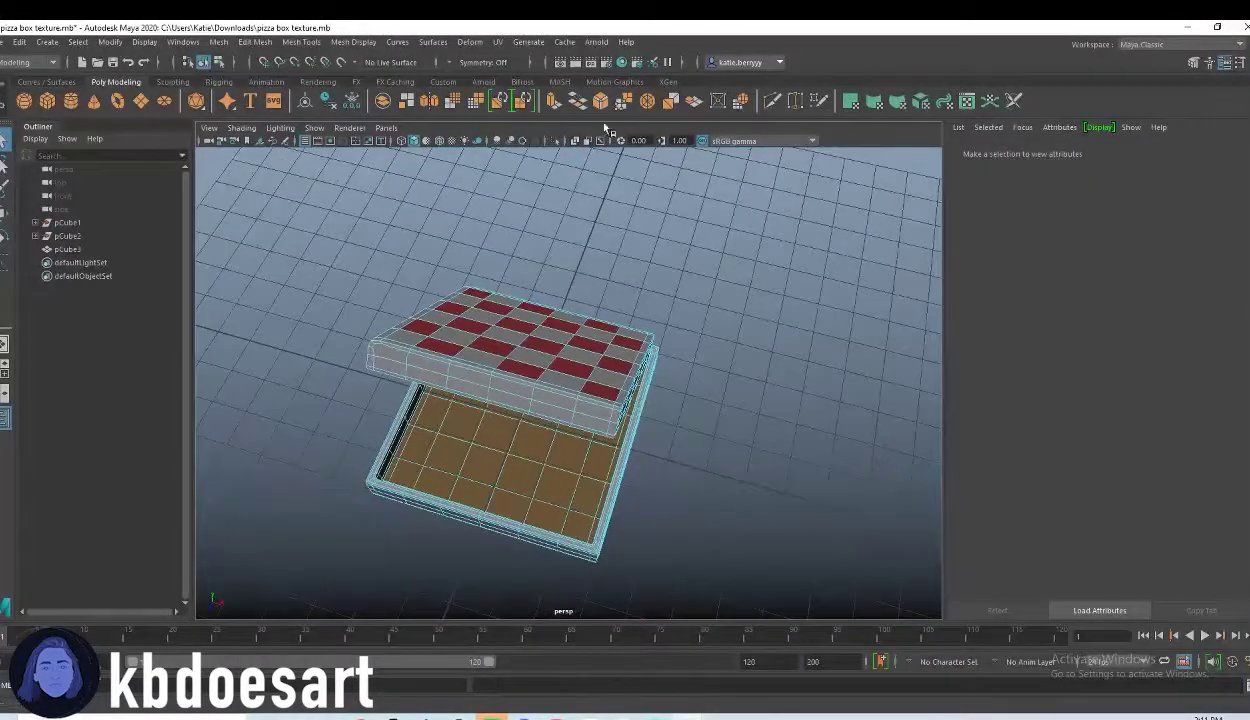
pyautogui.click(140, 105)
pyautogui.press('r')
pyautogui.moveTo(521, 420); pyautogui.dragTo(1155, 170)
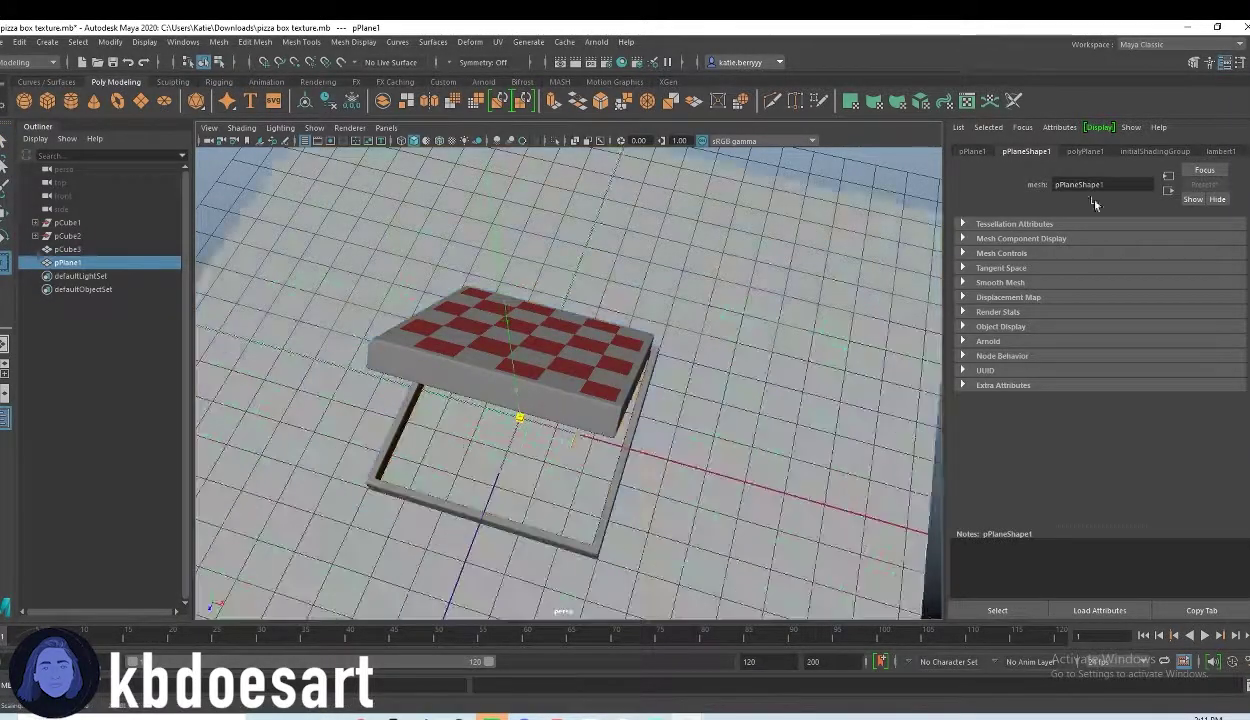
# - Add an Arnold skydome light to the scene and render the open box in the Arnold RenderView
pyautogui.keyDown('alt'); pyautogui.moveTo(550, 488); pyautogui.dragTo(369, 455); pyautogui.keyUp('alt')
pyautogui.click(483, 81)
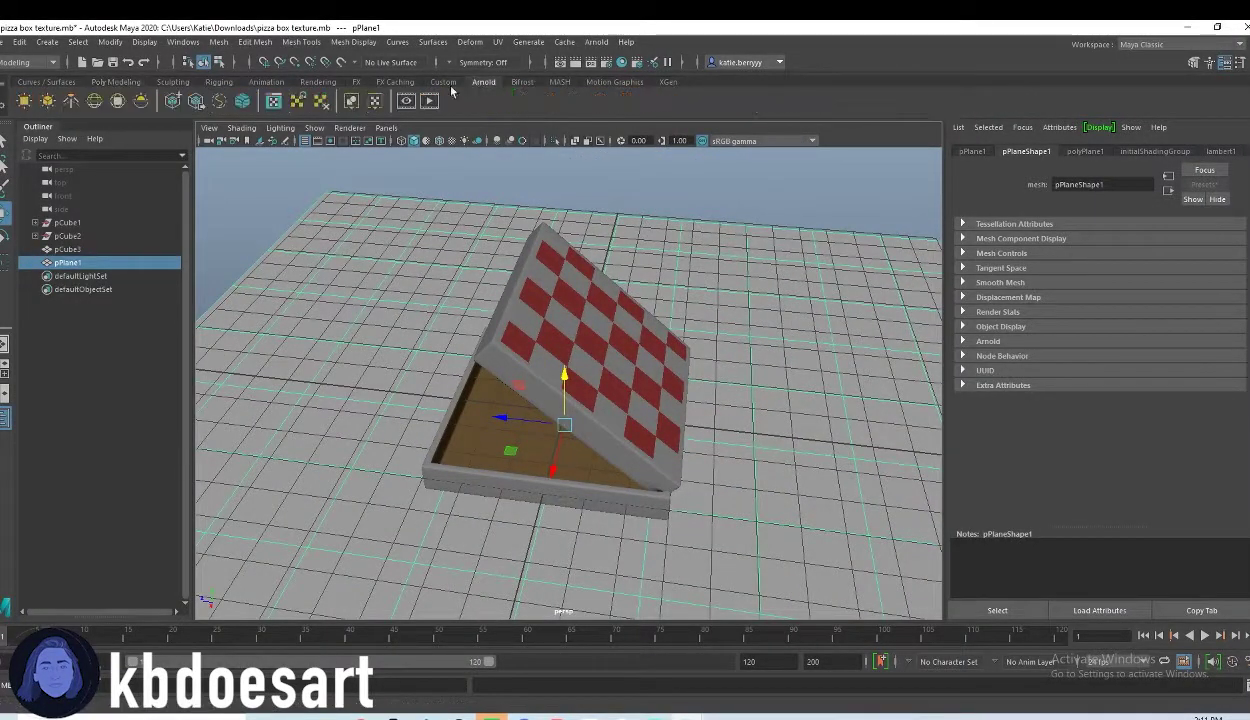
pyautogui.click(94, 101)
pyautogui.keyDown('alt'); pyautogui.moveTo(495, 228); pyautogui.dragTo(709, 437); pyautogui.keyUp('alt')
pyautogui.press('r')
pyautogui.moveTo(715, 440); pyautogui.dragTo(769, 454, button='middle')
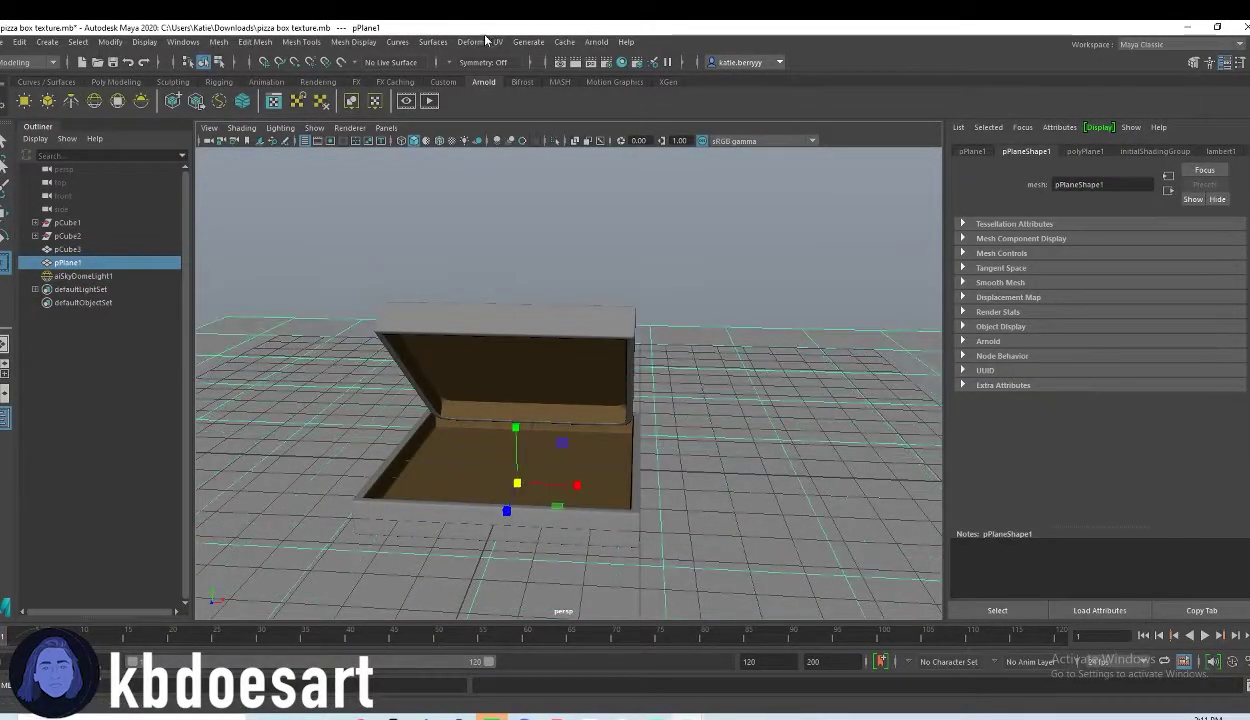
pyautogui.click(594, 42)
pyautogui.click(615, 70)
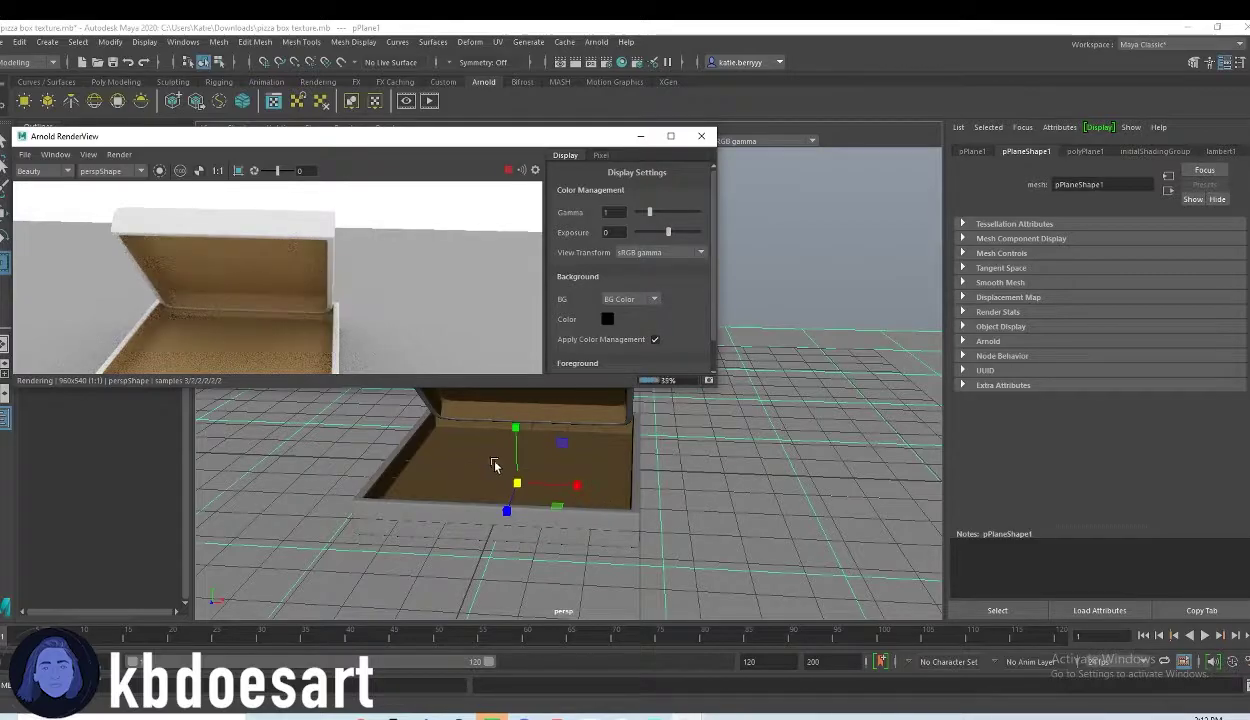
# - Select the strip of faces along the inside hinge between lid and base and assign the existing brown aiStandardSurface4 material to them
pyautogui.keyDown('alt'); pyautogui.moveTo(484, 452); pyautogui.dragTo(505, 449); pyautogui.keyUp('alt')
pyautogui.keyDown('alt'); pyautogui.moveTo(505, 449); pyautogui.dragTo(516, 458, button='middle'); pyautogui.keyUp('alt')
pyautogui.keyDown('alt'); pyautogui.moveTo(780, 492); pyautogui.dragTo(645, 518, button='right'); pyautogui.keyUp('alt')
pyautogui.keyDown('alt'); pyautogui.moveTo(705, 432); pyautogui.dragTo(766, 455, button='right'); pyautogui.keyUp('alt')
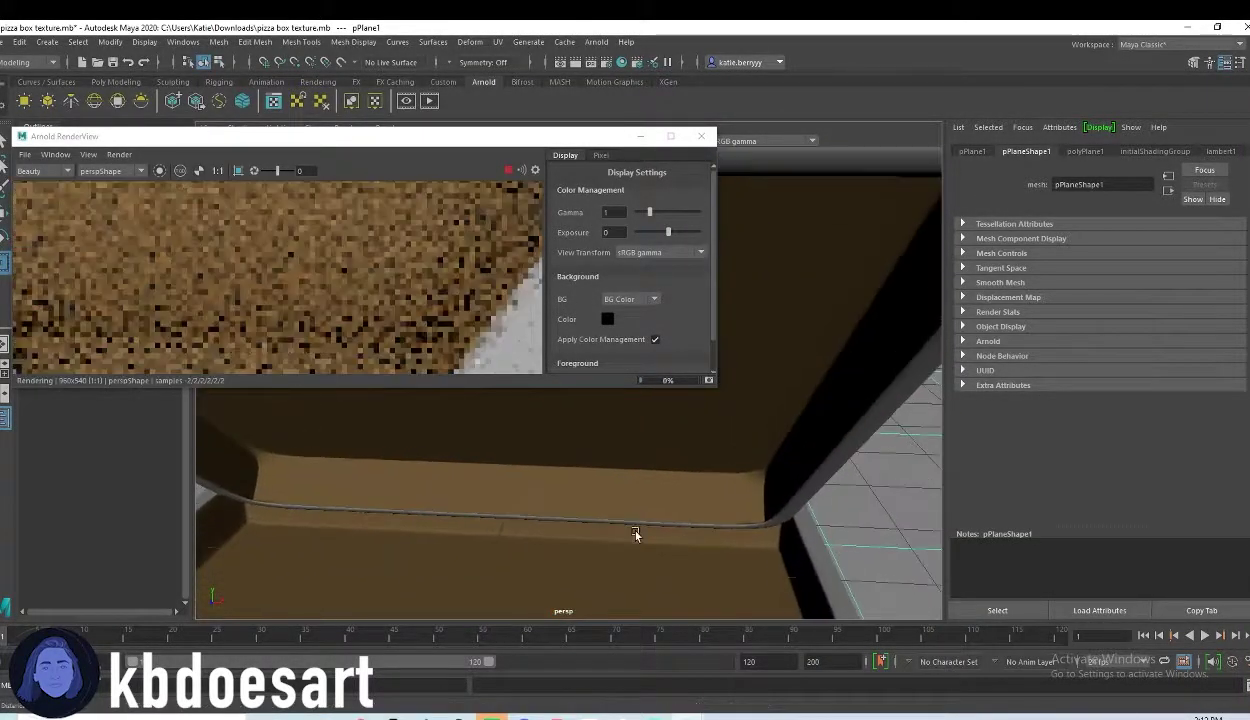
pyautogui.keyDown('alt'); pyautogui.moveTo(618, 534); pyautogui.dragTo(678, 430, button='right'); pyautogui.keyUp('alt')
pyautogui.keyDown('alt'); pyautogui.moveTo(678, 430); pyautogui.dragTo(829, 424, button='middle'); pyautogui.keyUp('alt')
pyautogui.click(350, 486)
pyautogui.moveTo(351, 487); pyautogui.dragTo(347, 422, button='right')
pyautogui.keyDown('alt'); pyautogui.moveTo(341, 470); pyautogui.dragTo(522, 432, button='middle'); pyautogui.keyUp('alt')
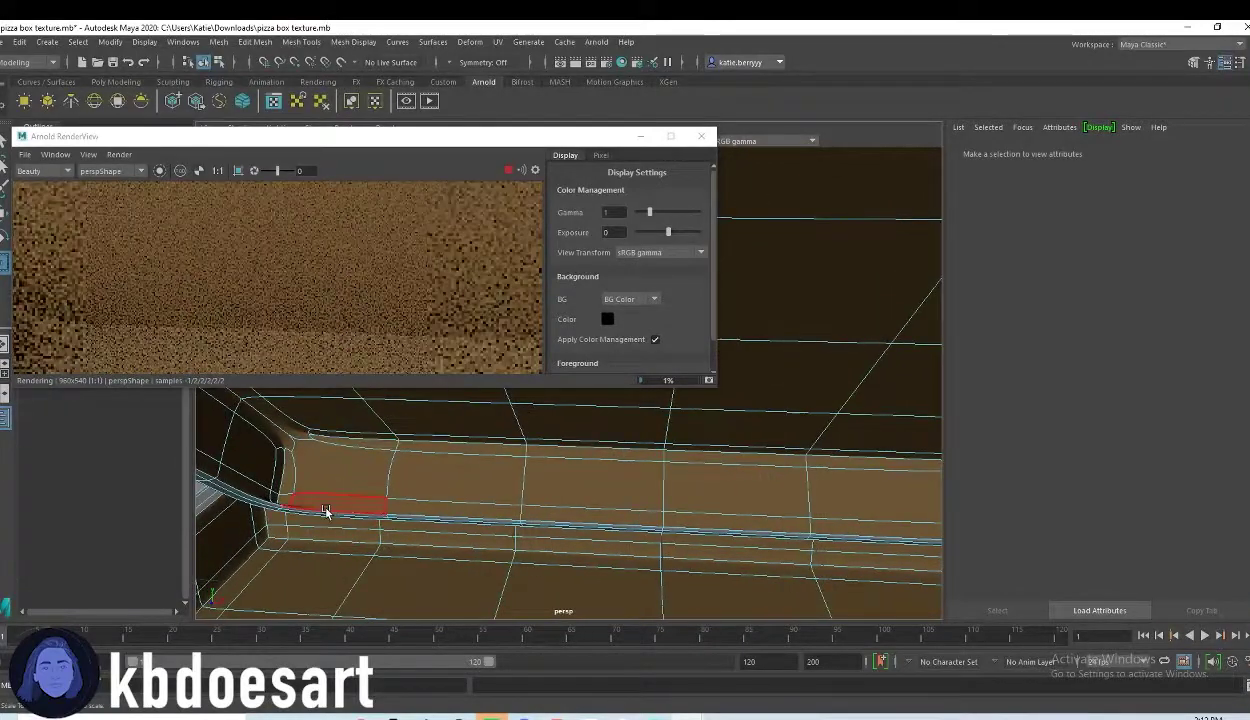
pyautogui.moveTo(305, 514); pyautogui.dragTo(713, 528)
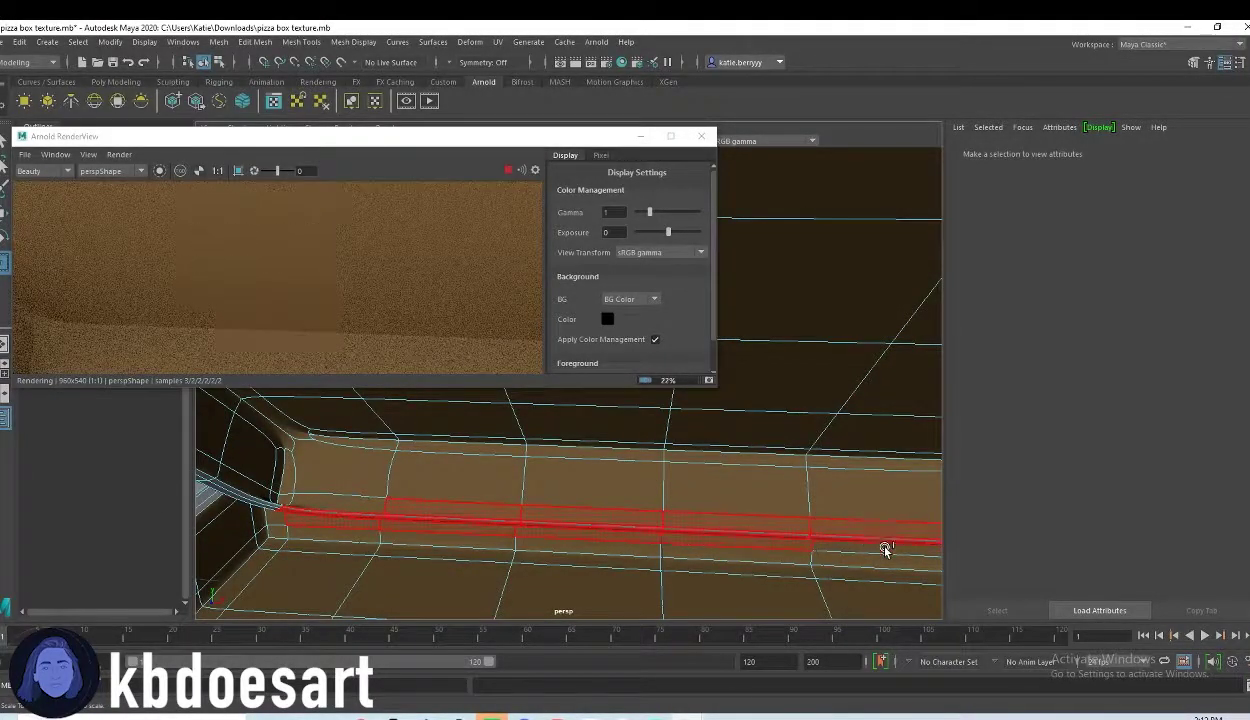
pyautogui.moveTo(886, 555); pyautogui.dragTo(874, 562)
pyautogui.keyDown('alt'); pyautogui.moveTo(842, 562); pyautogui.dragTo(586, 550, button='middle'); pyautogui.keyUp('alt')
pyautogui.moveTo(714, 534); pyautogui.dragTo(799, 535)
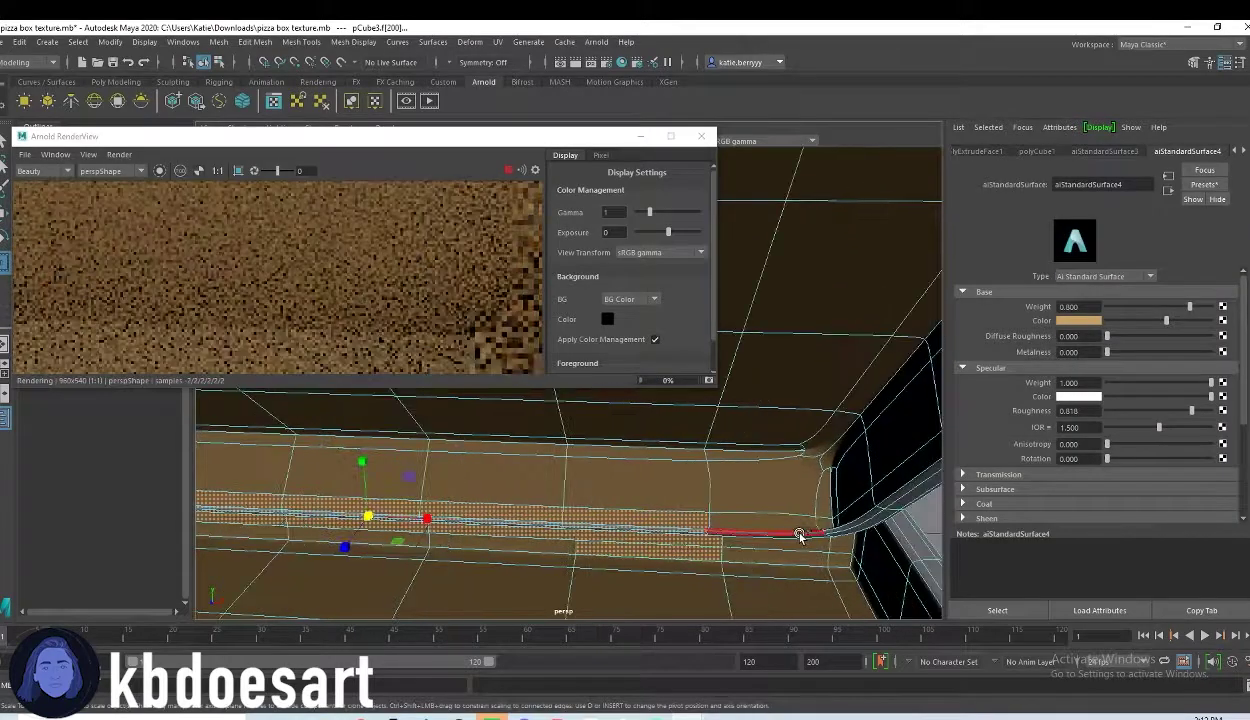
pyautogui.keyDown('shift'); pyautogui.click(800, 533); pyautogui.keyUp('shift')
pyautogui.moveTo(748, 536); pyautogui.dragTo(755, 719, button='right')
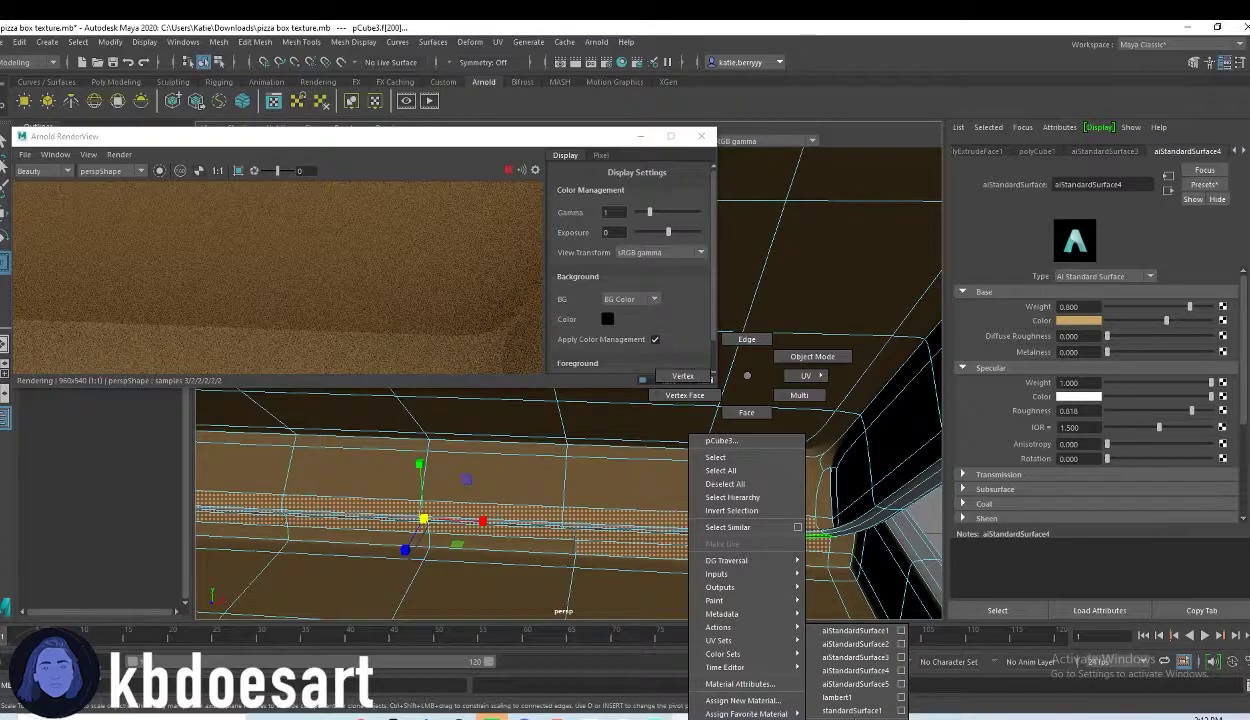
pyautogui.moveTo(857, 716); pyautogui.dragTo(872, 677, button='right')
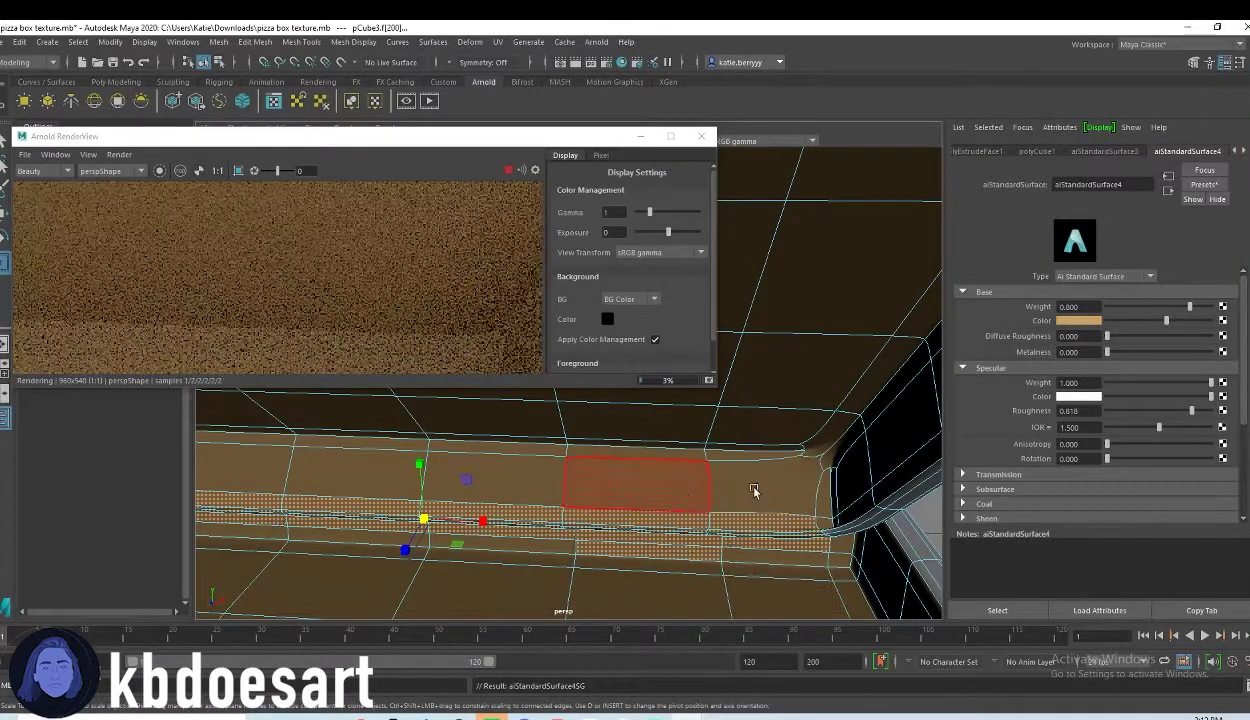
# - Fit the whole box in the render preview, hide the RenderView's display settings and make its window narrower and taller
pyautogui.scroll(-8, 482, 498)
pyautogui.scroll(-3, 583, 513)
pyautogui.keyDown('alt'); pyautogui.moveTo(583, 513); pyautogui.dragTo(622, 497, button='middle'); pyautogui.keyUp('alt')
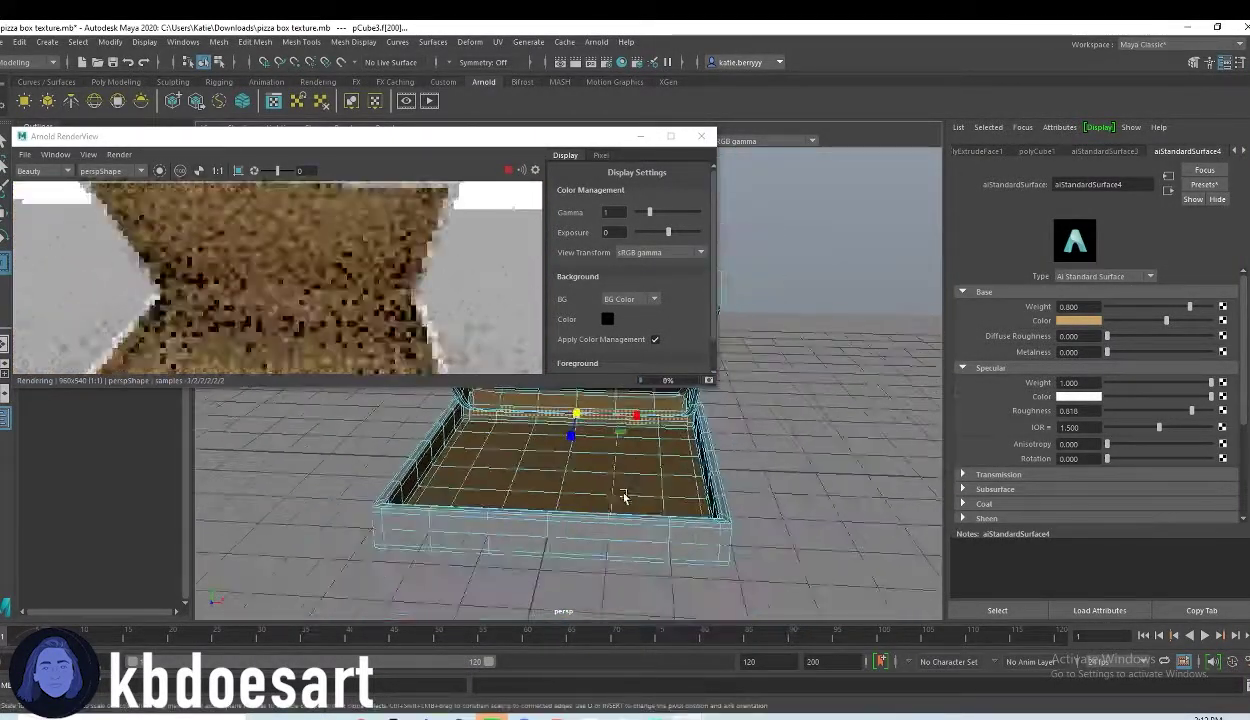
pyautogui.scroll(-5, 365, 251)
pyautogui.moveTo(464, 273); pyautogui.dragTo(352, 284, button='middle')
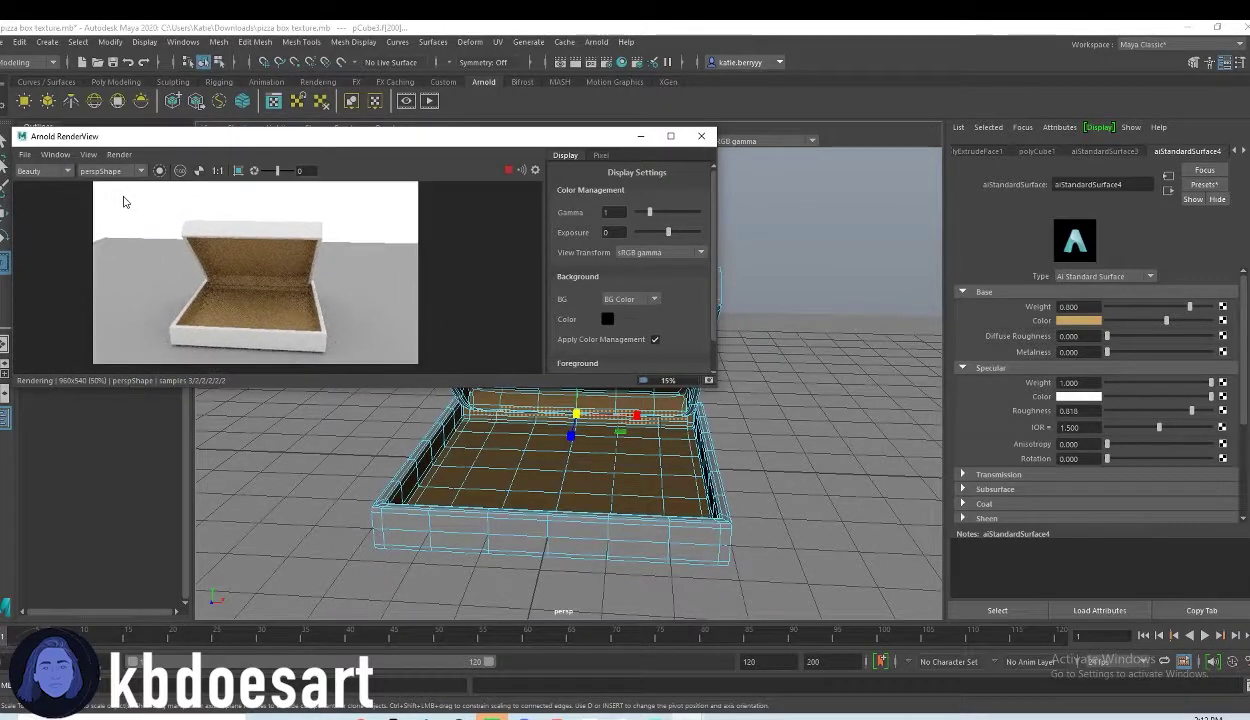
pyautogui.click(56, 154)
pyautogui.click(70, 168)
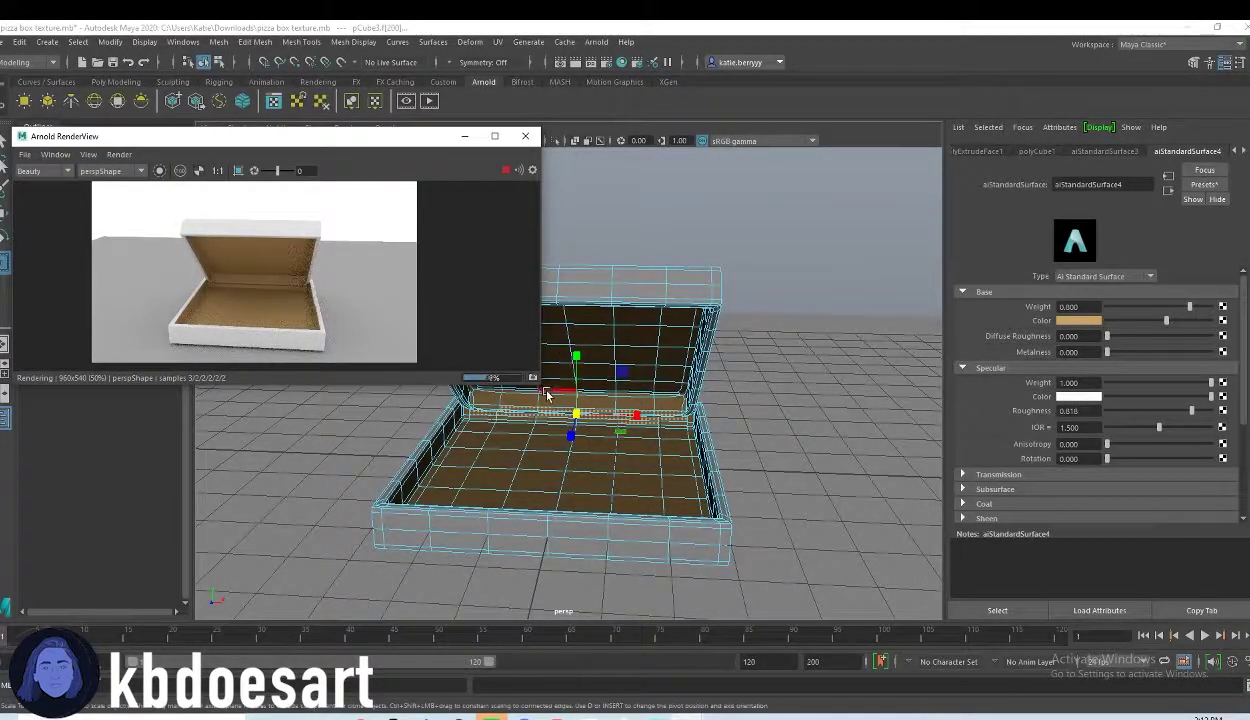
pyautogui.moveTo(541, 386); pyautogui.dragTo(490, 595)
# - Open the red lid material from one of its squares and set its specular roughness to 0.734
pyautogui.keyDown('alt'); pyautogui.moveTo(745, 500); pyautogui.dragTo(700, 320); pyautogui.keyUp('alt')
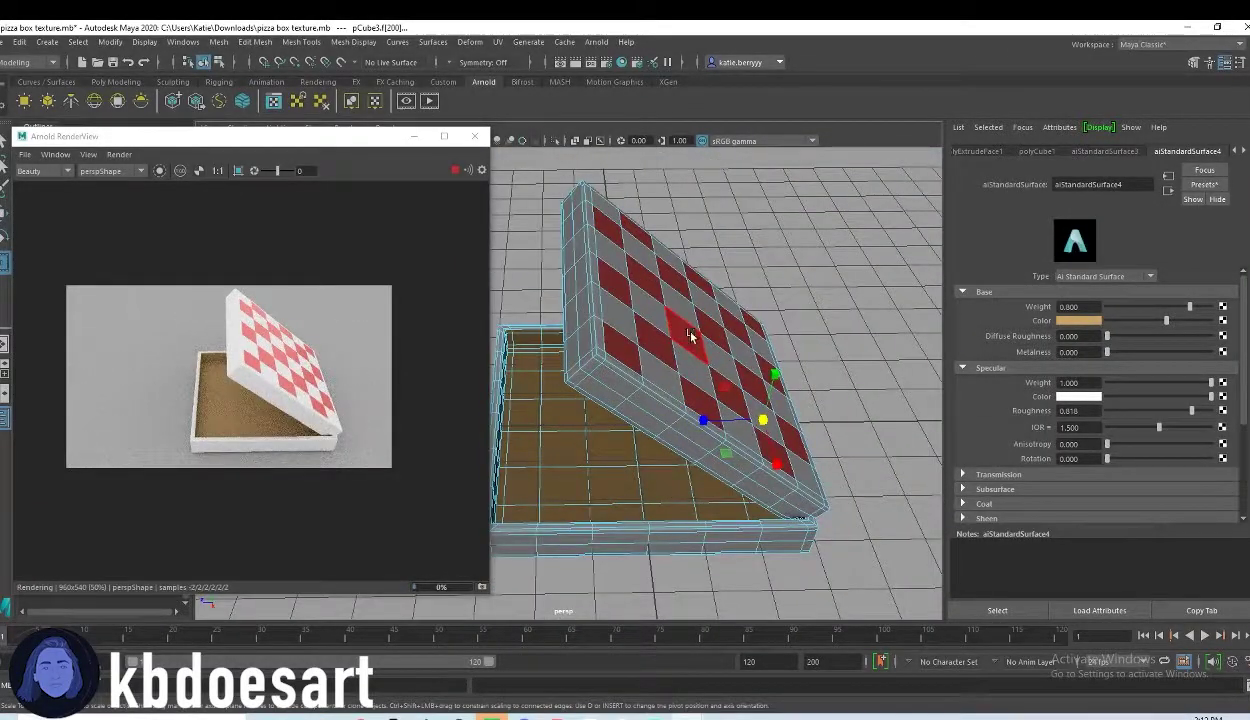
pyautogui.click(690, 337)
pyautogui.click(1245, 150)
pyautogui.click(1196, 152)
pyautogui.click(1183, 410)
# - Select the floor plane and assign a new aiStandardSurface material to it
pyautogui.keyDown('alt'); pyautogui.moveTo(688, 333); pyautogui.dragTo(809, 273); pyautogui.keyUp('alt')
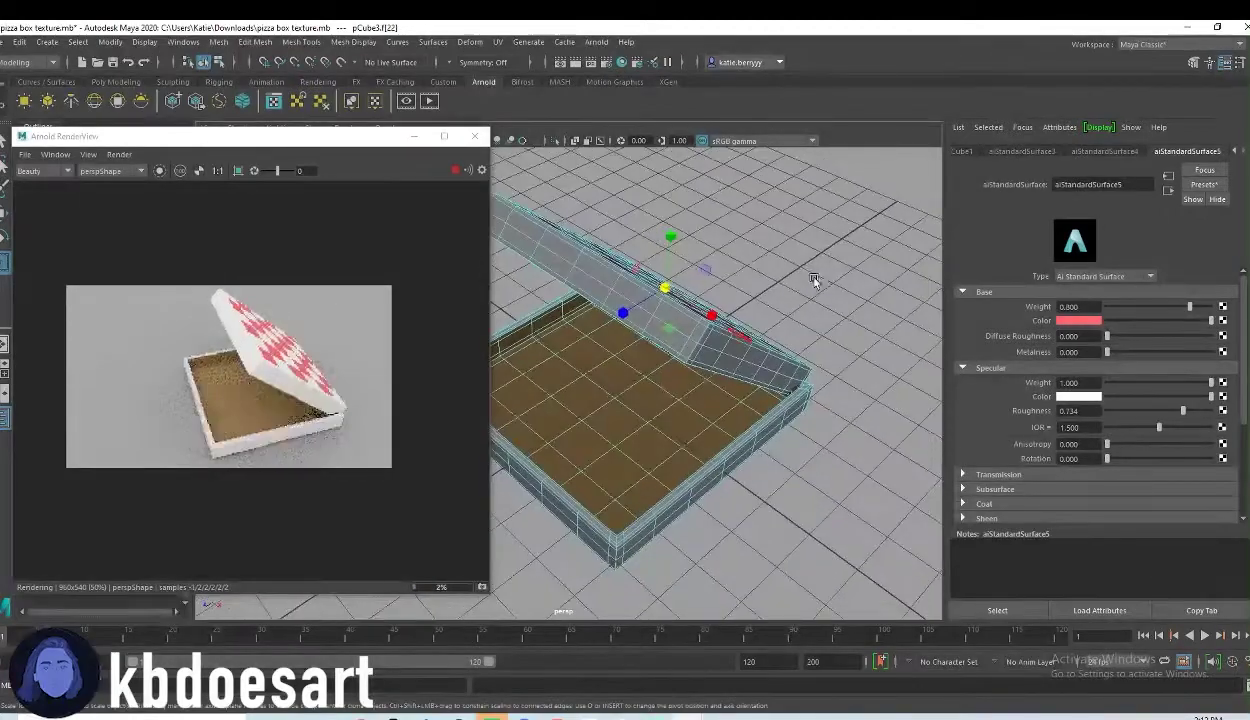
pyautogui.click(813, 272)
pyautogui.rightClick(817, 272)
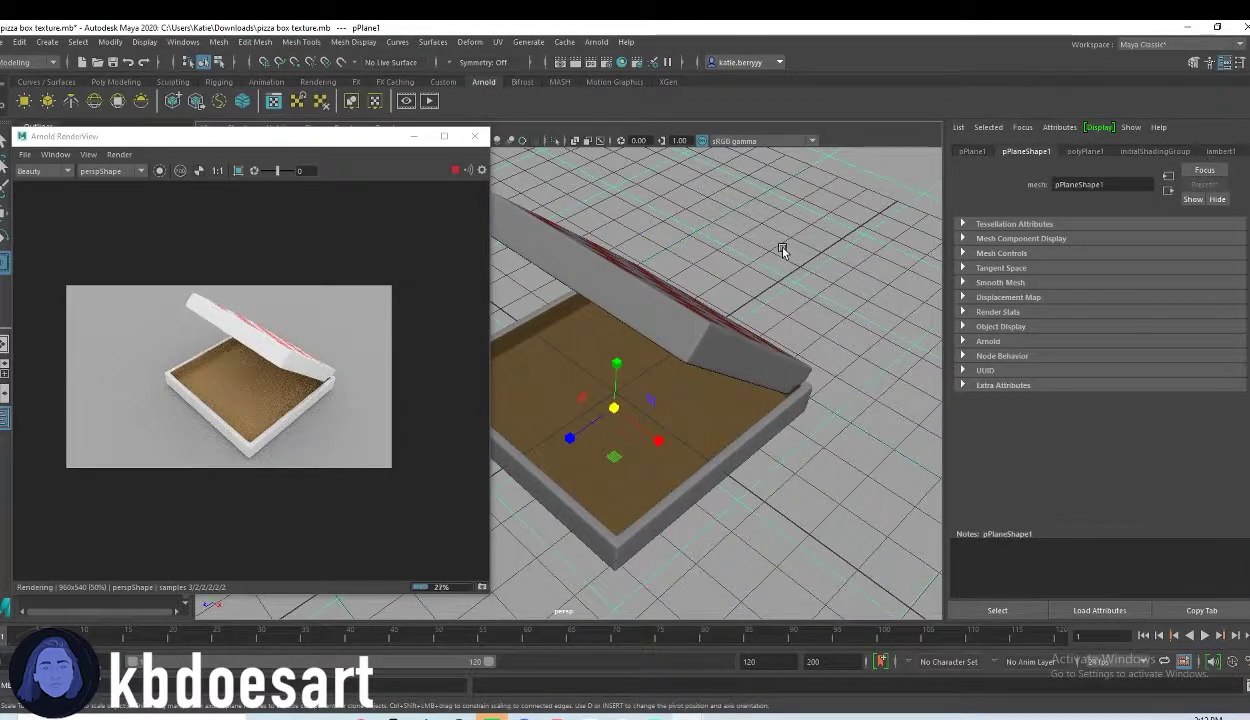
pyautogui.moveTo(783, 250); pyautogui.dragTo(806, 567, button='right')
pyautogui.moveTo(807, 306); pyautogui.dragTo(845, 568, button='right')
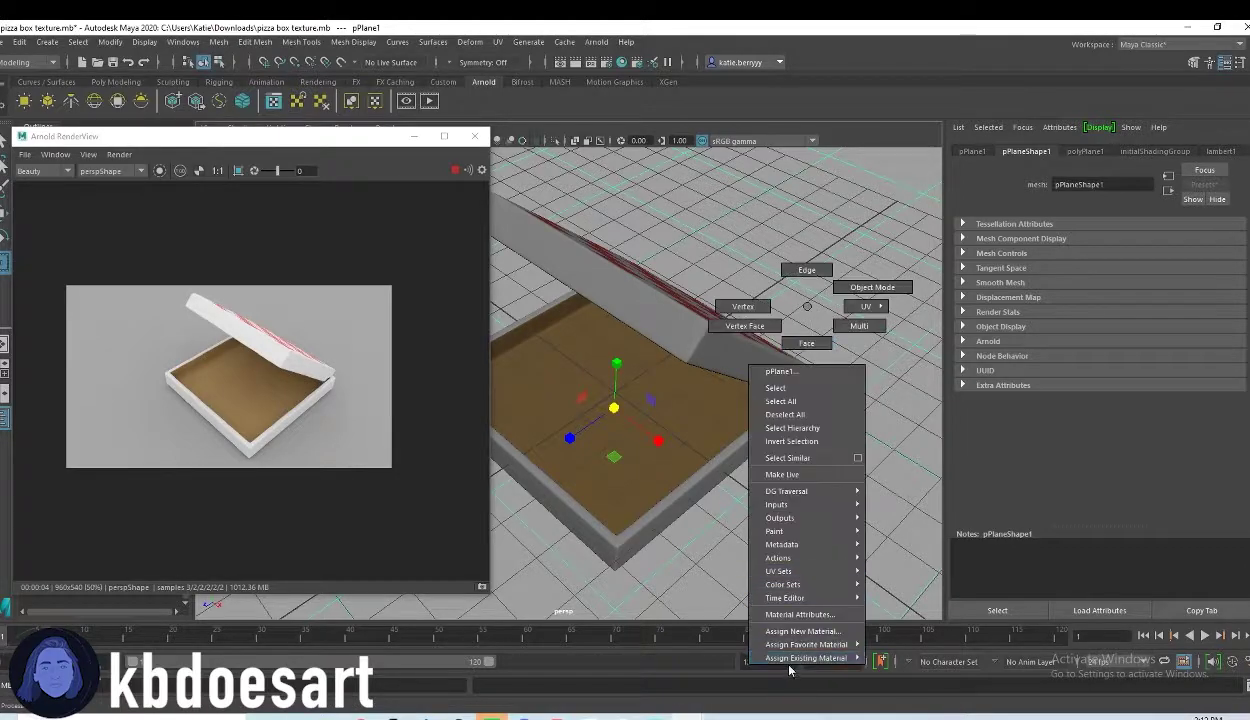
pyautogui.moveTo(795, 666); pyautogui.dragTo(800, 631, button='right')
pyautogui.click(446, 370)
pyautogui.click(540, 514)
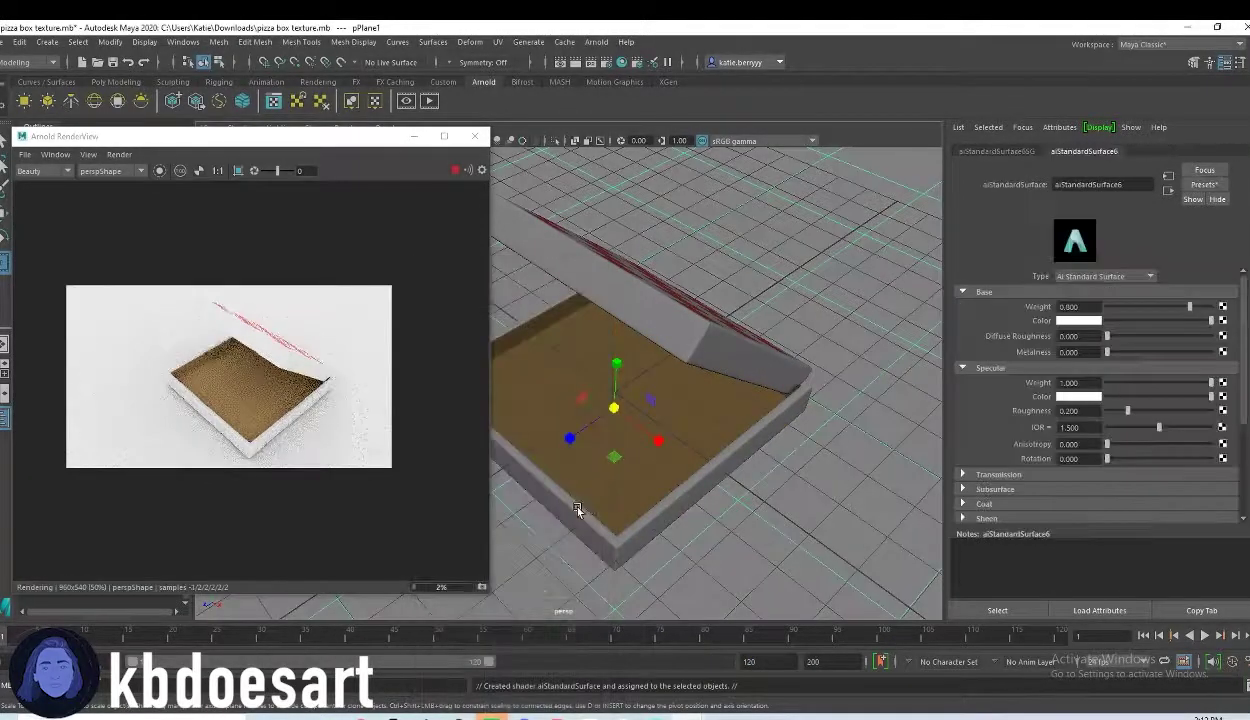
# - Connect a Checker texture to the base color of the floor material and view the box from the lid side
pyautogui.click(1223, 320)
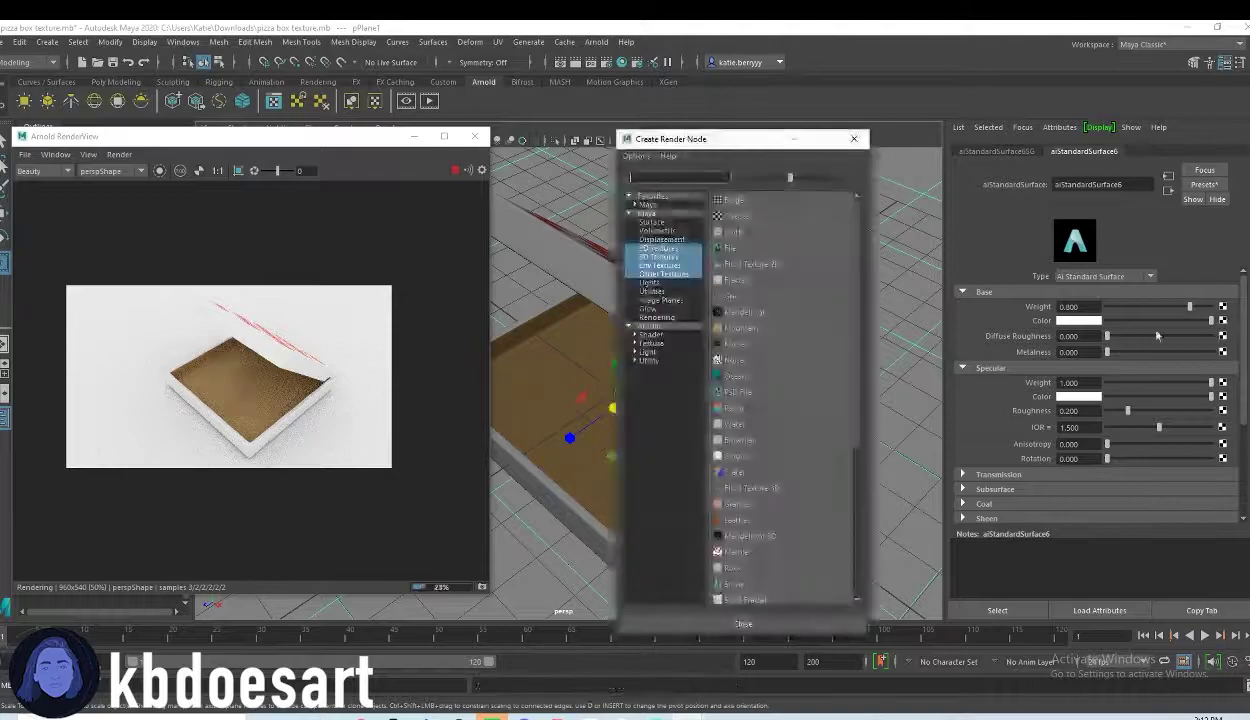
pyautogui.click(737, 217)
pyautogui.keyDown('alt'); pyautogui.moveTo(776, 490); pyautogui.dragTo(764, 463); pyautogui.keyUp('alt')
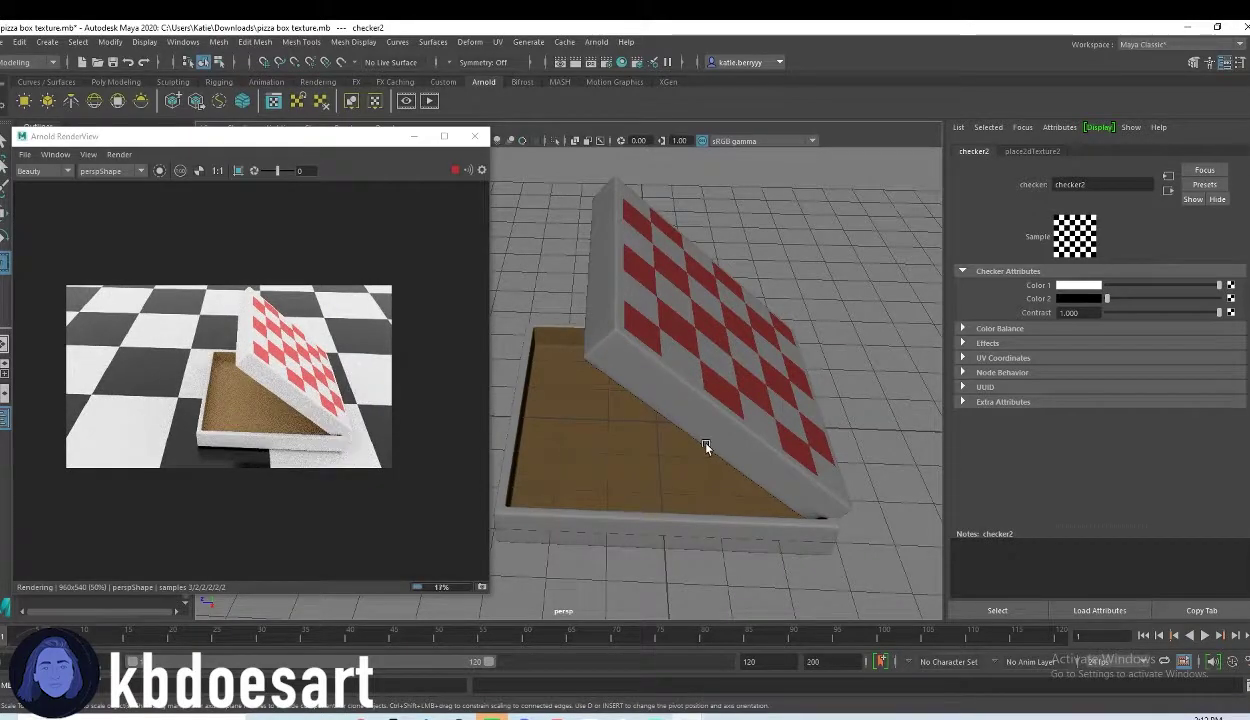